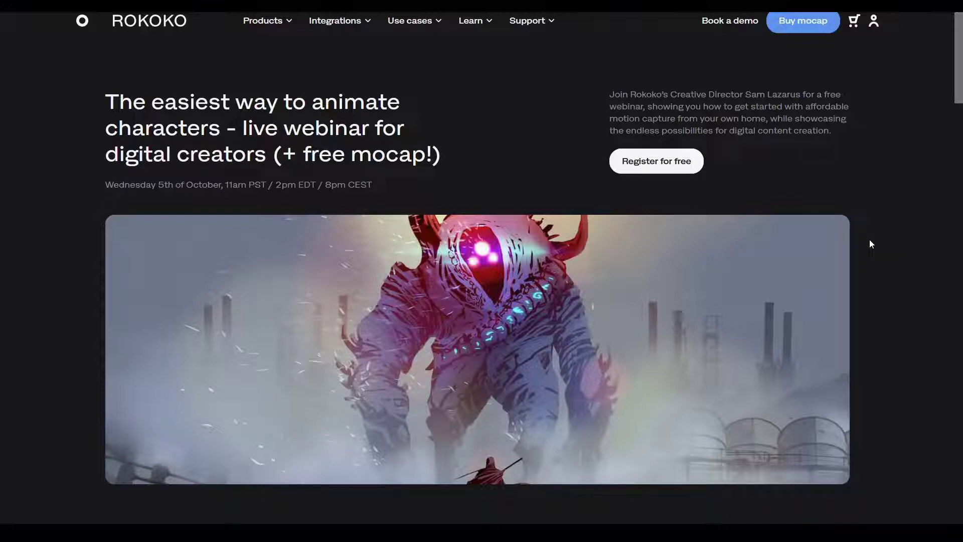
Scroll through the reference page, then switch back to Blender.
{"action": "scroll", "coordinate": [494, 194], "scroll_direction": "down", "scroll_amount": 1}
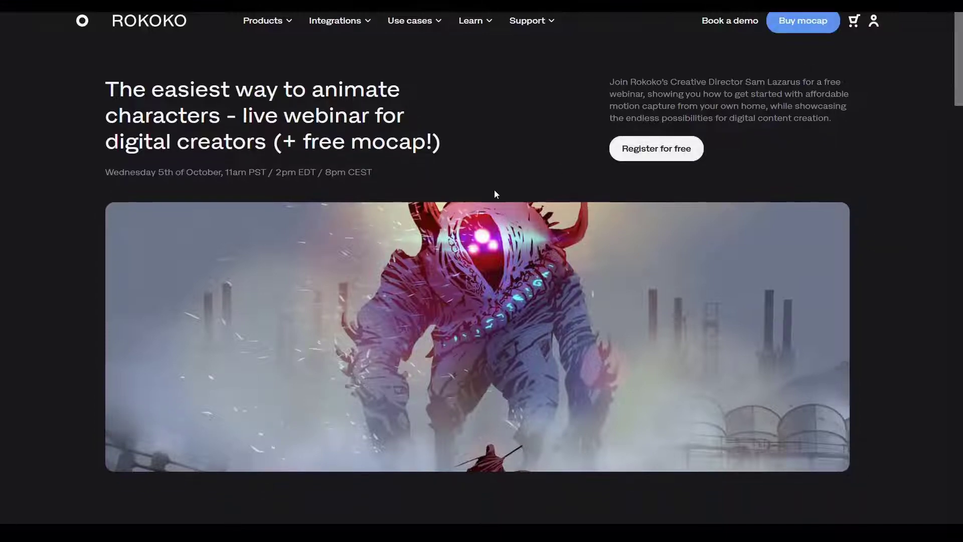
{"action": "scroll", "coordinate": [494, 194], "scroll_direction": "down", "scroll_amount": 1}
{"action": "scroll", "coordinate": [494, 194], "scroll_direction": "down", "scroll_amount": 15}
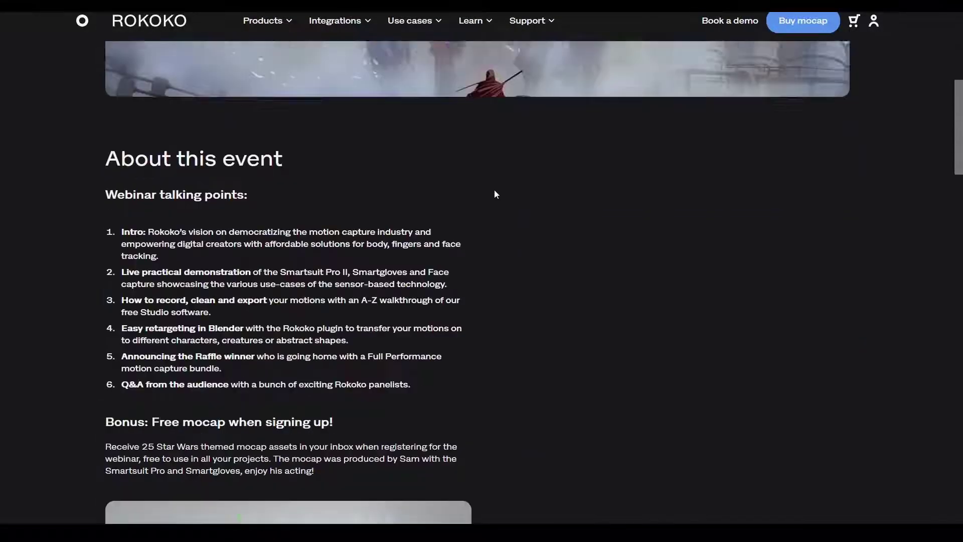
{"action": "scroll", "coordinate": [495, 194], "scroll_direction": "up", "scroll_amount": 5}
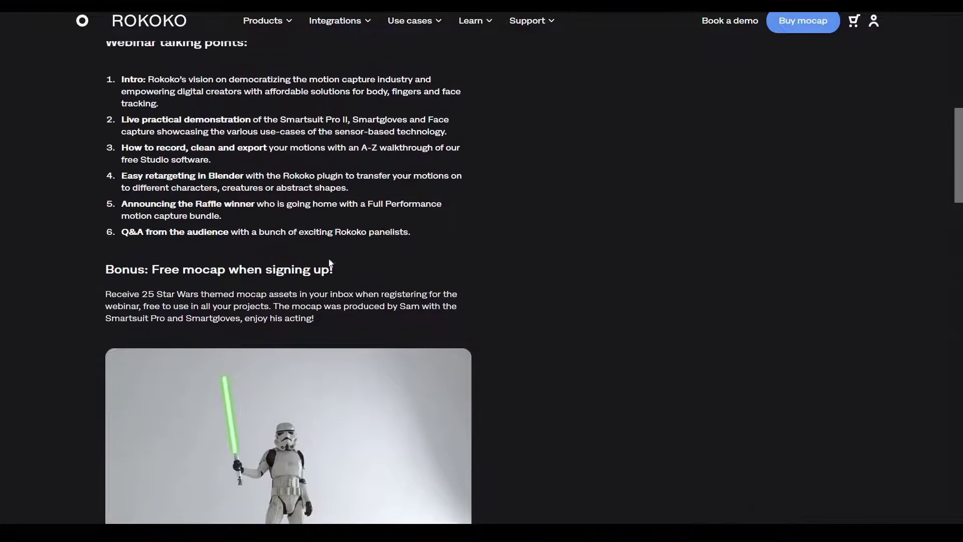
{"action": "scroll", "coordinate": [436, 321], "scroll_direction": "down", "scroll_amount": 3}
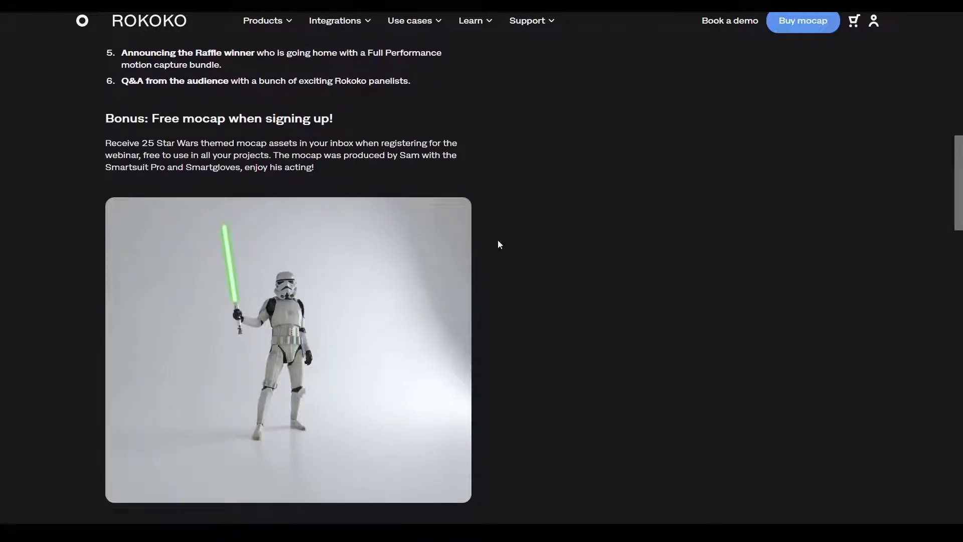
{"action": "scroll", "coordinate": [498, 244], "scroll_direction": "up", "scroll_amount": 10}
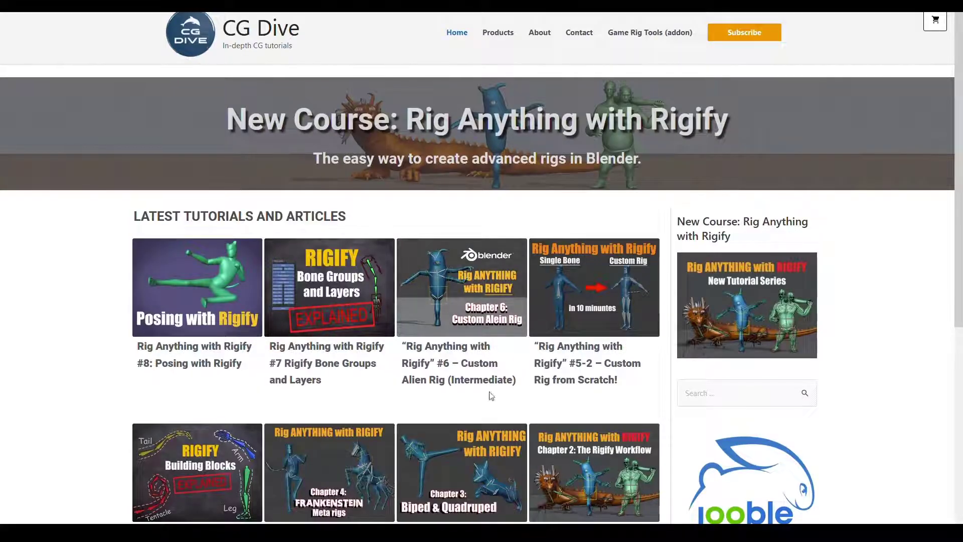
{"action": "scroll", "coordinate": [907, 337], "scroll_direction": "down", "scroll_amount": 1}
{"action": "scroll", "coordinate": [907, 336], "scroll_direction": "down", "scroll_amount": 3}
{"action": "scroll", "coordinate": [839, 247], "scroll_direction": "up", "scroll_amount": 4}
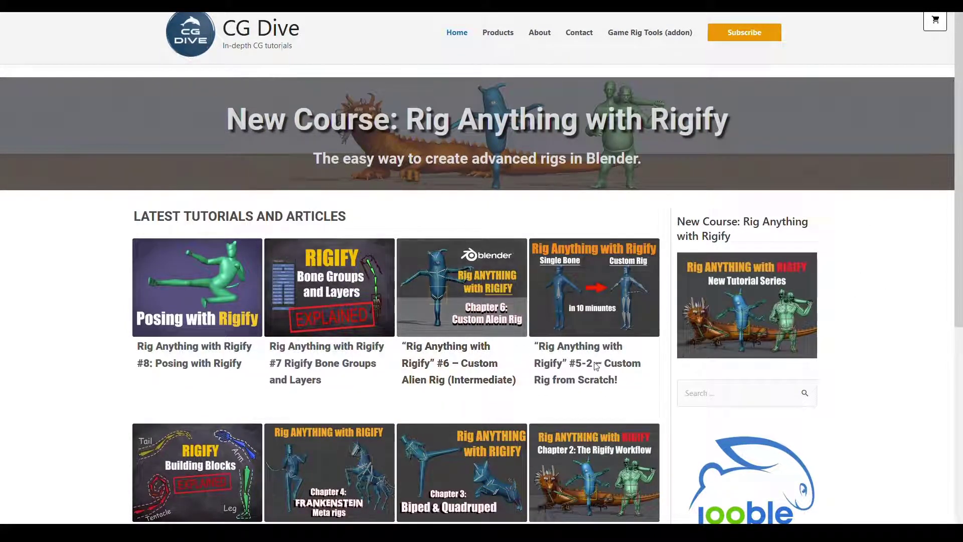
{"action": "key", "text": "alt+Tab"}
{"action": "key", "text": "alt+Tab"}
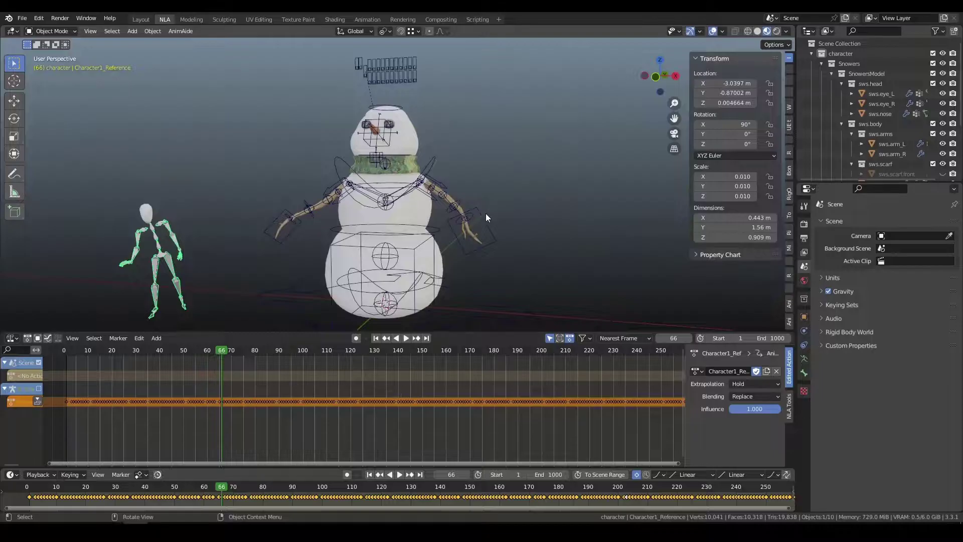
Set the frame to 40, select the snowman rig and show the Rokoko sidebar panels.
{"action": "mouse_move", "coordinate": [144, 349]}
{"action": "left_mouse_down"}
{"action": "mouse_move", "coordinate": [200, 353]}
{"action": "mouse_move", "coordinate": [160, 354]}
{"action": "left_mouse_up"}
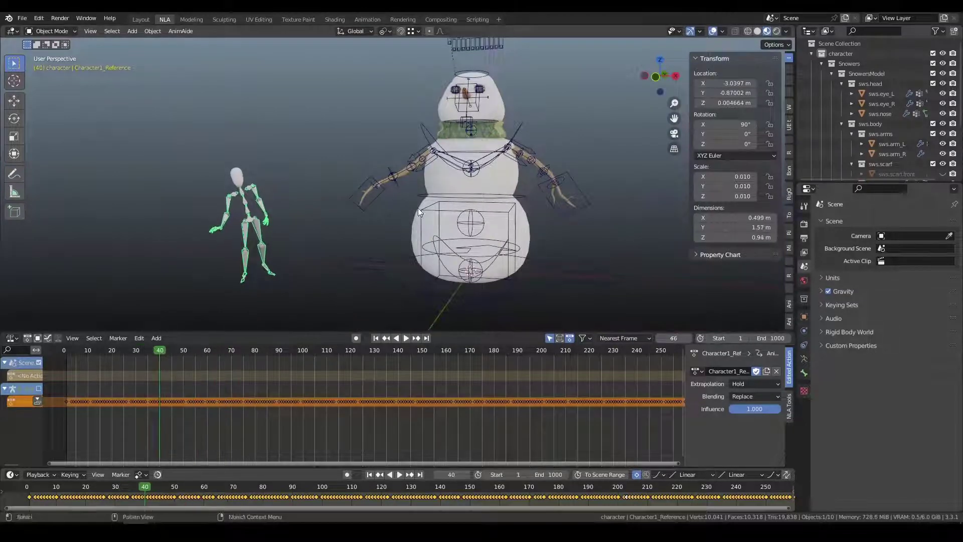
{"action": "left_click", "coordinate": [492, 272]}
{"action": "middle_click_drag", "start_coordinate": [559, 237], "coordinate": [540, 248]}
{"action": "left_click", "coordinate": [700, 58]}
{"action": "left_click", "coordinate": [790, 153]}
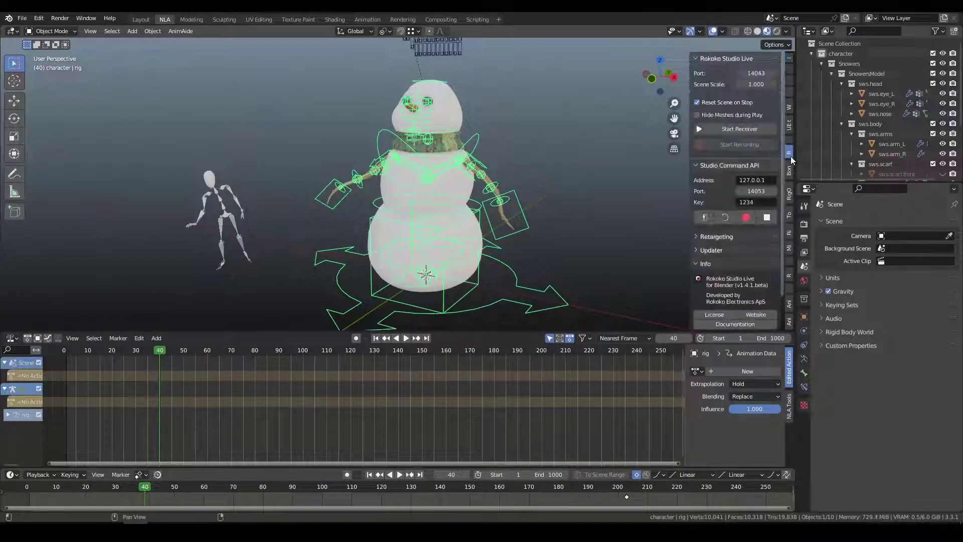
Collapse Rokoko Studio Live settings and expand the Retargeting section.
{"action": "scroll", "coordinate": [733, 156], "scroll_direction": "down", "scroll_amount": 2}
{"action": "scroll", "coordinate": [730, 149], "scroll_direction": "up", "scroll_amount": 2}
{"action": "left_click", "coordinate": [701, 58]}
{"action": "left_click", "coordinate": [707, 143]}
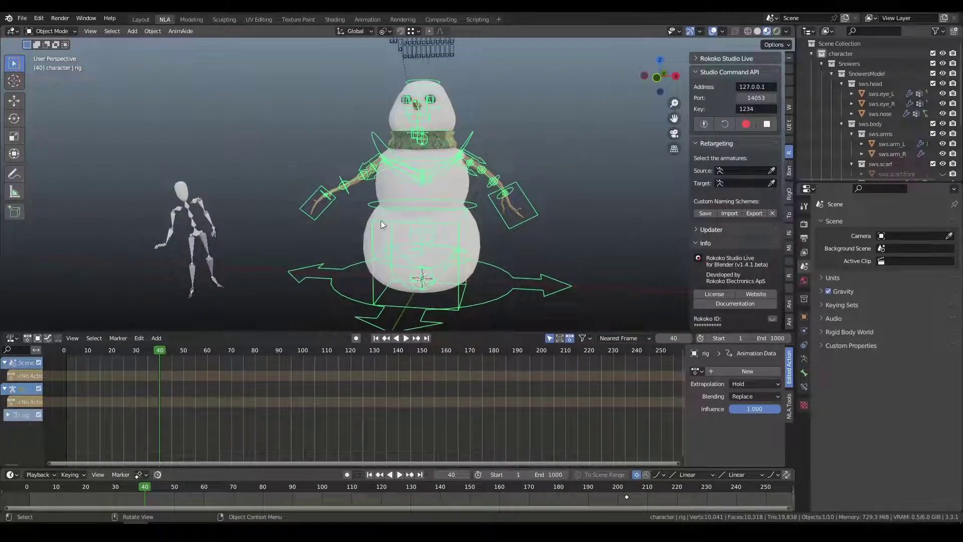
Reselect the snowman rig, toggle edit mode and back, and open the Source armature list.
{"action": "left_click", "coordinate": [543, 229]}
{"action": "left_click", "coordinate": [322, 215]}
{"action": "left_click", "coordinate": [520, 238]}
{"action": "left_click", "coordinate": [514, 225]}
{"action": "key", "text": "Tab"}
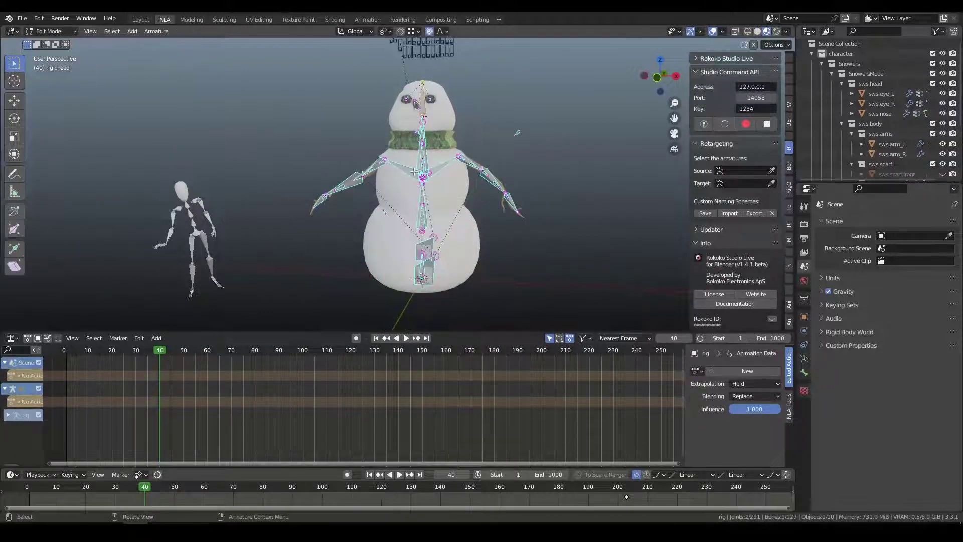
{"action": "key", "text": "Tab"}
{"action": "left_click", "coordinate": [727, 171]}
Make Character1_Reference the source and rename it 'source' in the Outliner.
{"action": "left_click", "coordinate": [729, 186]}
{"action": "left_click", "coordinate": [821, 64]}
{"action": "left_click", "coordinate": [821, 64]}
{"action": "left_click", "coordinate": [823, 63]}
{"action": "left_click", "coordinate": [846, 76]}
{"action": "type", "text": "source"}
{"action": "key", "text": "Return"}
Scrub the mocap animation and turn the lower area into a Dope Sheet.
{"action": "left_click_drag", "start_coordinate": [171, 349], "coordinate": [554, 351]}
{"action": "scroll", "coordinate": [421, 370], "scroll_direction": "down", "scroll_amount": 4}
{"action": "middle_click_drag", "start_coordinate": [446, 386], "coordinate": [239, 389]}
{"action": "left_click", "coordinate": [513, 350]}
{"action": "scroll", "coordinate": [342, 394], "scroll_direction": "down", "scroll_amount": 4}
{"action": "key", "text": "shift+F12"}
{"action": "scroll", "coordinate": [365, 383], "scroll_direction": "down", "scroll_amount": 4}
{"action": "key", "text": "space"}
{"action": "key", "text": "space"}
Move the source keyframes 717 frames earlier and return to frame 1.
{"action": "key", "text": "g"}
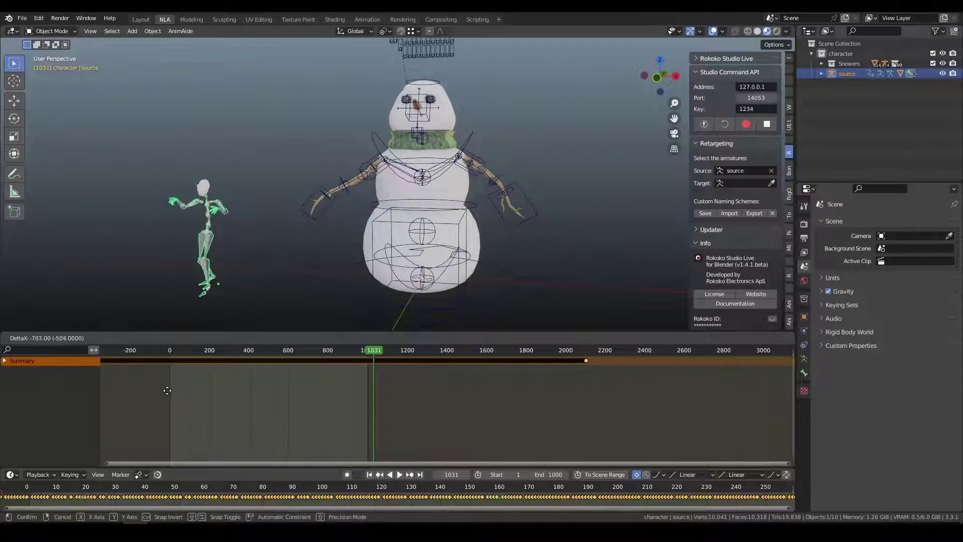
{"action": "mouse_move", "coordinate": [181, 354]}
{"action": "left_click", "coordinate": [307, 400]}
{"action": "left_click", "coordinate": [246, 350]}
{"action": "key", "text": "space"}
{"action": "left_click", "coordinate": [197, 351]}
{"action": "left_click", "coordinate": [293, 337]}
{"action": "left_click", "coordinate": [268, 338]}
At the T-pose frame -726, enter Pose Mode and copy the pose.
{"action": "middle_click_drag", "start_coordinate": [233, 420], "coordinate": [488, 447]}
{"action": "left_click", "coordinate": [293, 350]}
{"action": "key", "text": "space"}
{"action": "key", "text": "space"}
{"action": "left_click", "coordinate": [50, 32]}
{"action": "left_click", "coordinate": [46, 64]}
{"action": "left_click", "coordinate": [135, 31]}
{"action": "left_click", "coordinate": [165, 126]}
{"action": "mouse_move", "coordinate": [364, 387]}
{"action": "middle_mouse_down"}
{"action": "mouse_move", "coordinate": [263, 389]}
{"action": "mouse_move", "coordinate": [240, 405]}
{"action": "middle_mouse_up"}
Delete the source keyframes before frame 226.
{"action": "key", "text": "space"}
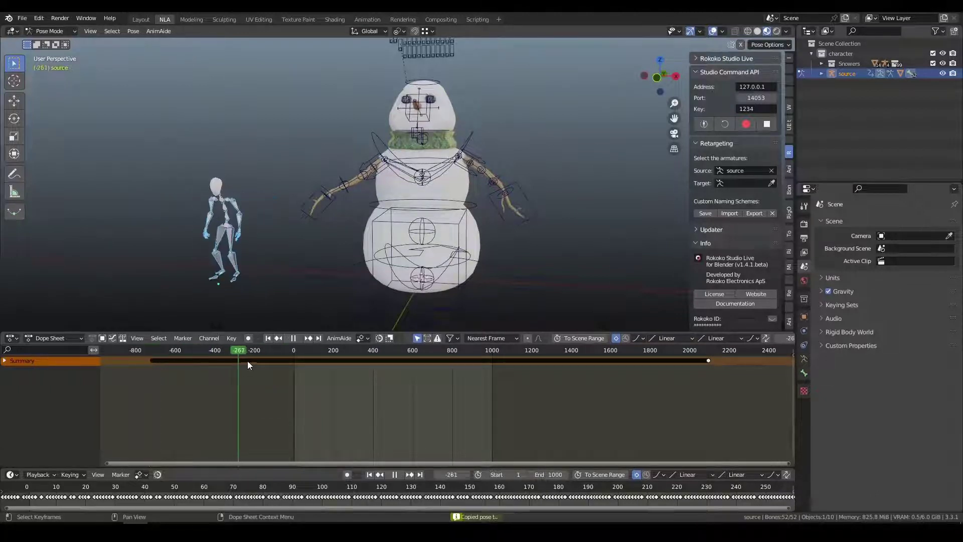
{"action": "left_click_drag", "start_coordinate": [372, 368], "coordinate": [337, 363]}
{"action": "key", "text": "space"}
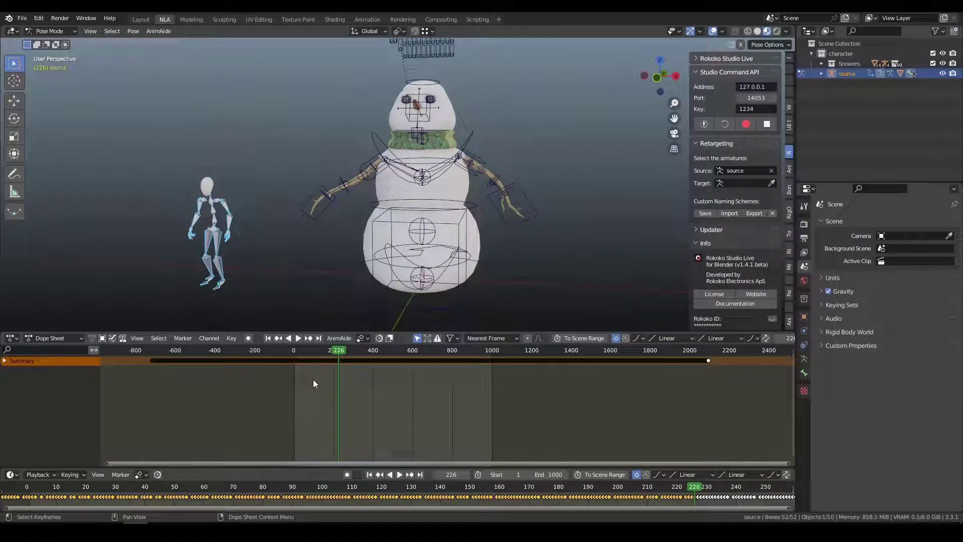
{"action": "key", "text": "Delete"}
Slide the remaining keys 220 frames earlier and jump to frame 1.
{"action": "key", "text": "g"}
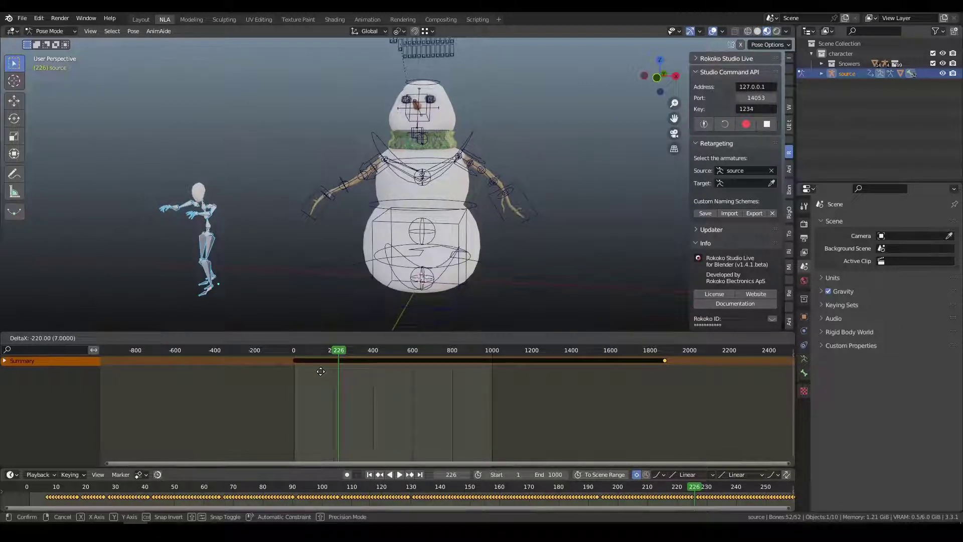
{"action": "left_click", "coordinate": [333, 352]}
{"action": "left_click_drag", "start_coordinate": [338, 355], "coordinate": [293, 352]}
{"action": "left_click", "coordinate": [269, 338]}
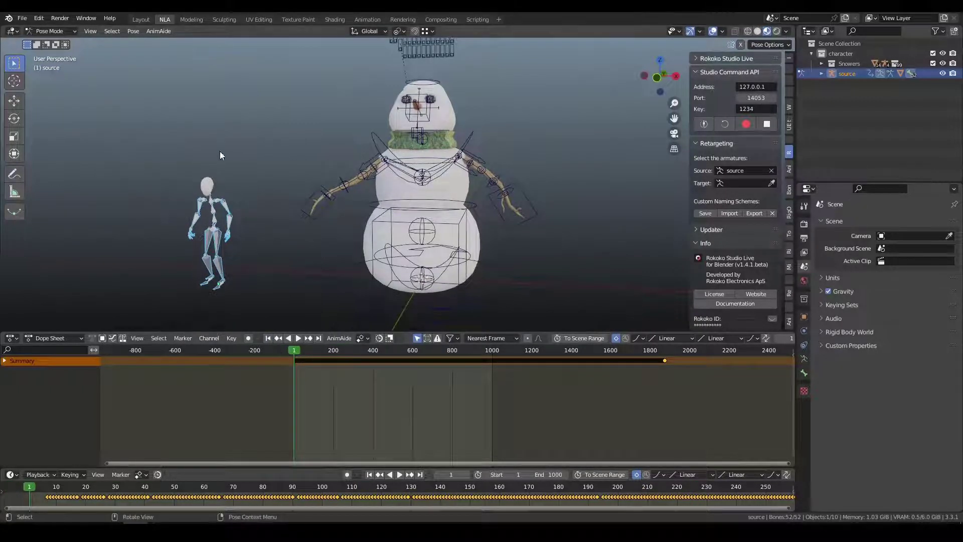
With auto-keying on, paste the copied T-pose at frame 1 and play it back.
{"action": "left_click", "coordinate": [248, 339]}
{"action": "left_click", "coordinate": [133, 30]}
{"action": "left_click", "coordinate": [161, 137]}
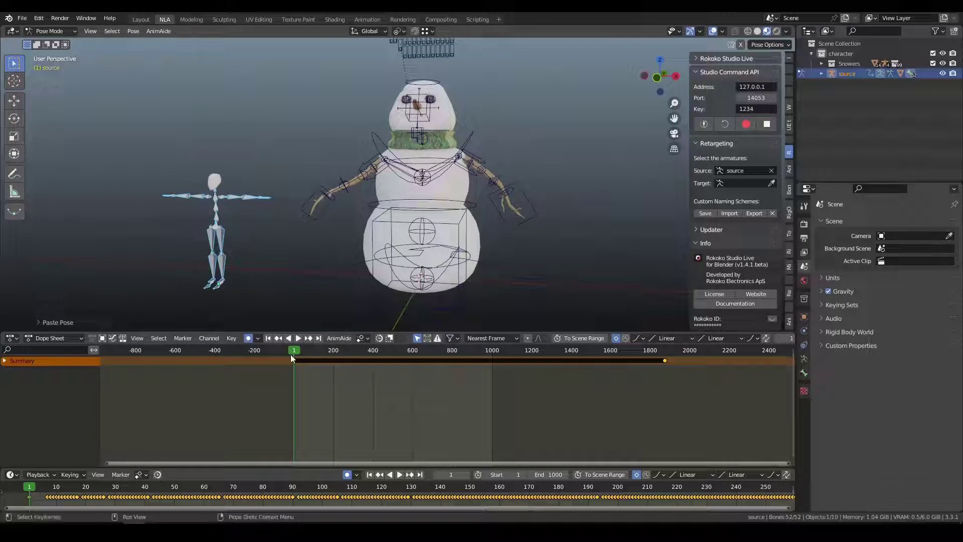
{"action": "key", "text": "space"}
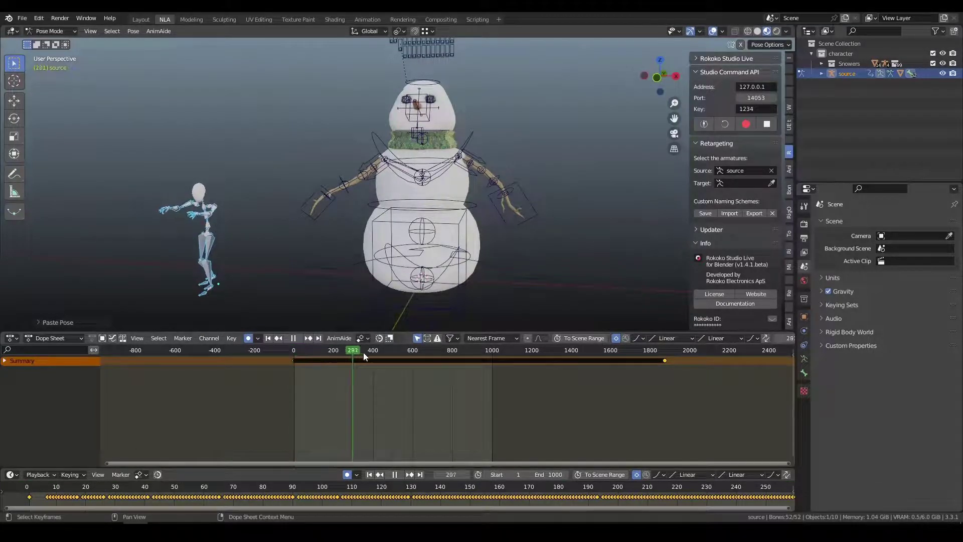
{"action": "left_click_drag", "start_coordinate": [368, 354], "coordinate": [350, 366]}
{"action": "key", "text": "space"}
Set the scene End frame to 220 and play the animation in reverse to check.
{"action": "left_click", "coordinate": [547, 475]}
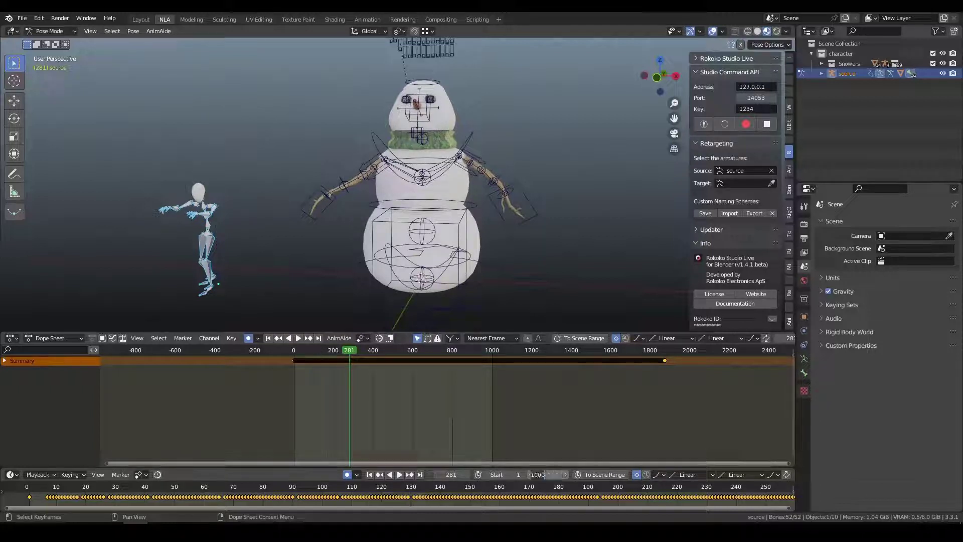
{"action": "type", "text": "220"}
{"action": "key", "text": "Return"}
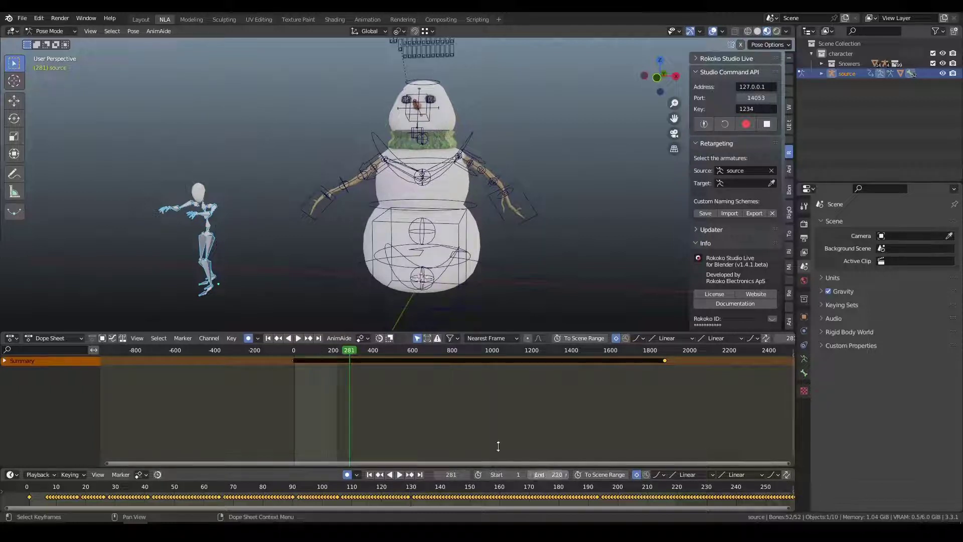
{"action": "key", "text": "Down"}
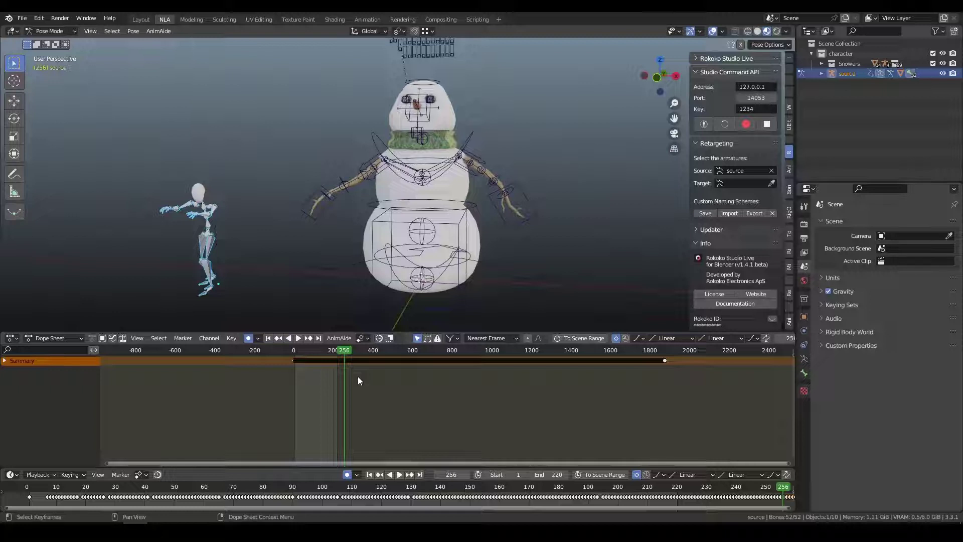
{"action": "key", "text": "shift+ctrl+space"}
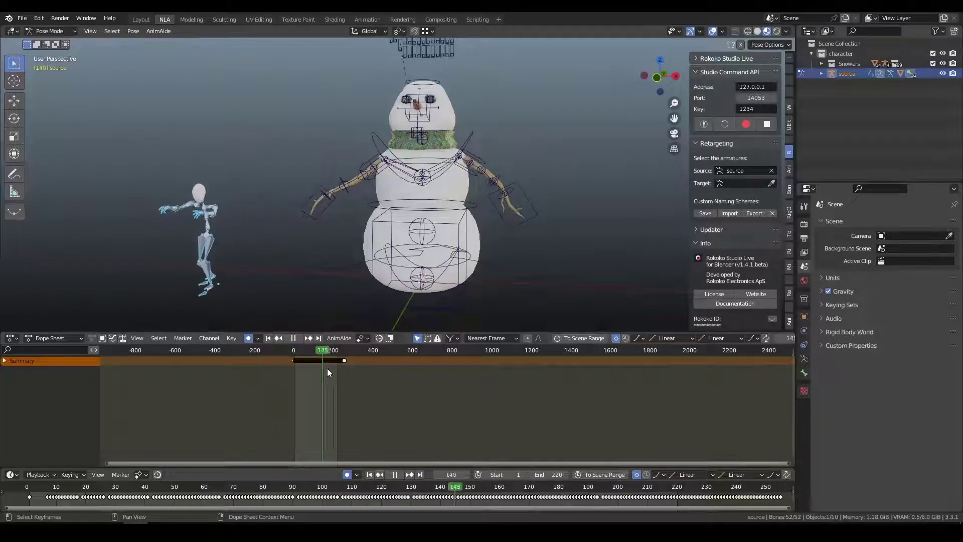
{"action": "key", "text": "space"}
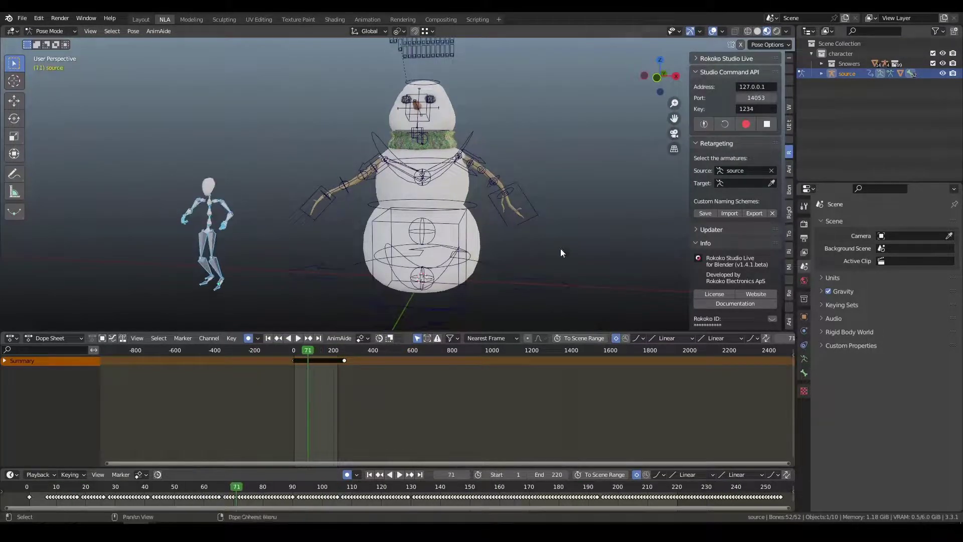
Set 'rig' as the retargeting target, build the bone list and widen the panel.
{"action": "left_click", "coordinate": [741, 182]}
{"action": "left_click", "coordinate": [733, 218]}
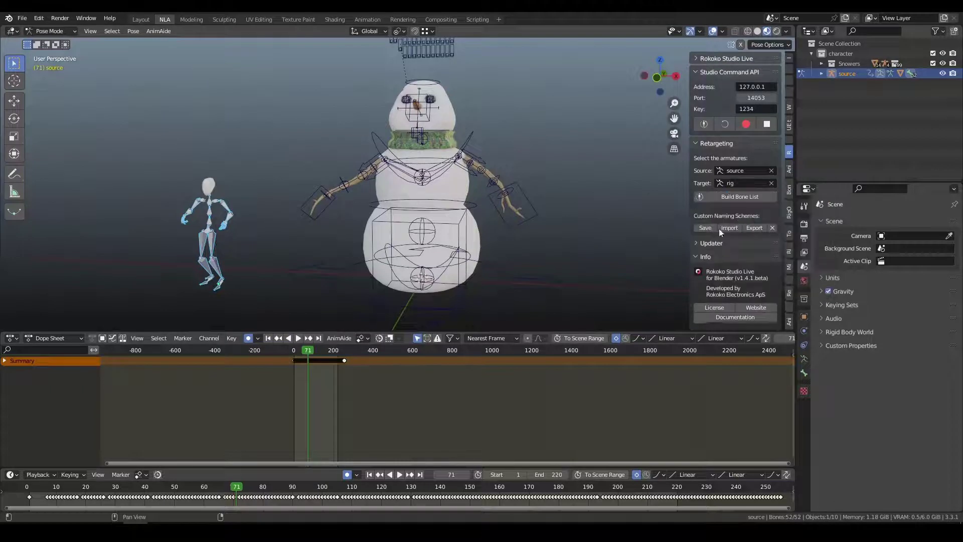
{"action": "left_click", "coordinate": [720, 197]}
{"action": "scroll", "coordinate": [724, 200], "scroll_direction": "down", "scroll_amount": 2}
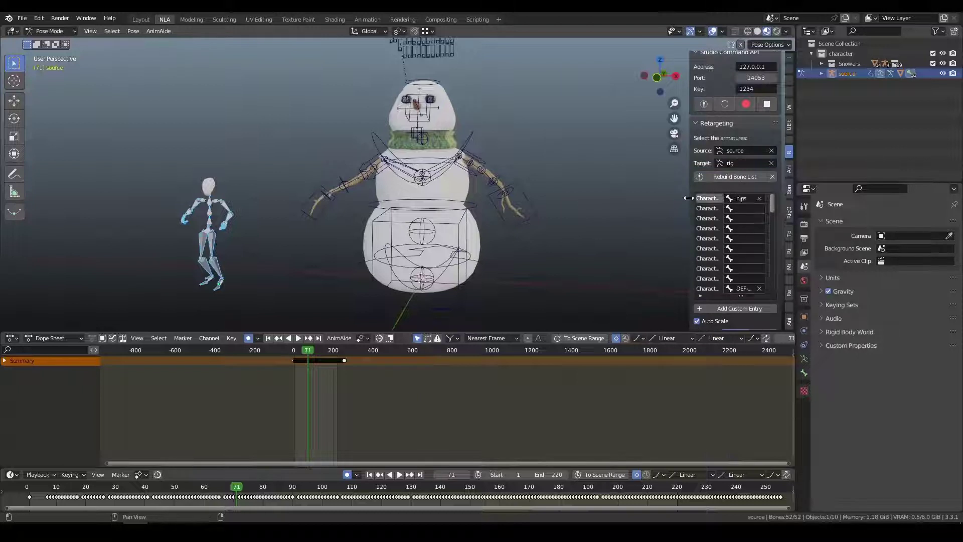
{"action": "left_click_drag", "start_coordinate": [689, 198], "coordinate": [570, 200]}
Put the snowman rig in Pose Mode, select all bones and reveal them in the Outliner.
{"action": "middle_click_drag", "start_coordinate": [251, 222], "coordinate": [298, 218]}
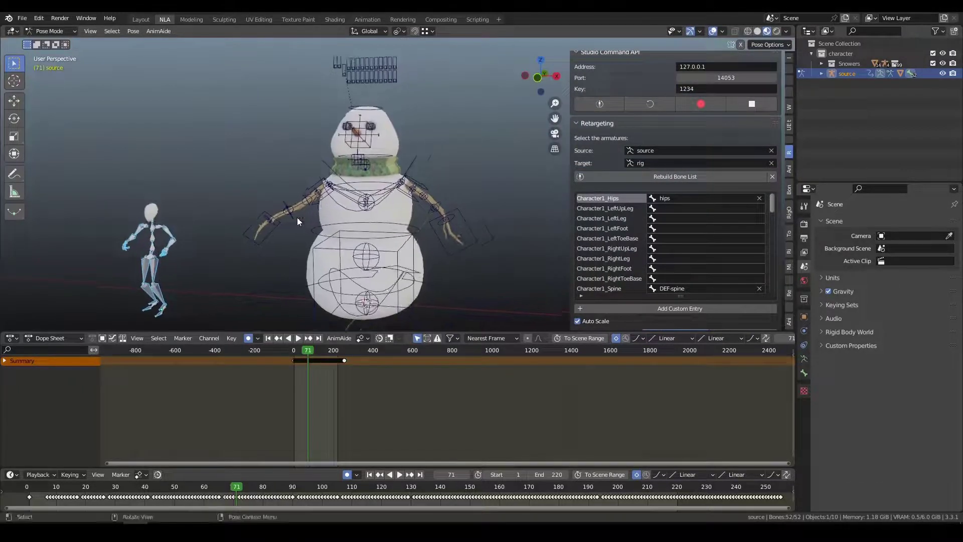
{"action": "left_click", "coordinate": [459, 254]}
{"action": "left_click", "coordinate": [65, 33]}
{"action": "left_click", "coordinate": [62, 66]}
{"action": "key", "text": "a"}
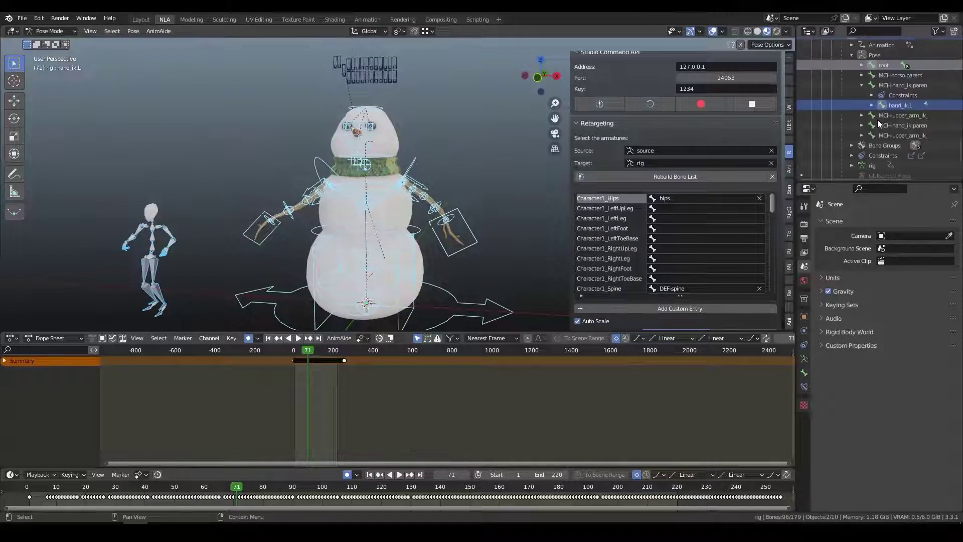
{"action": "key", "text": "period"}
Select individual bones: upper arm IK mechanism, left shoulder, chest, hand IK and spine_fk.001.
{"action": "left_click", "coordinate": [886, 116]}
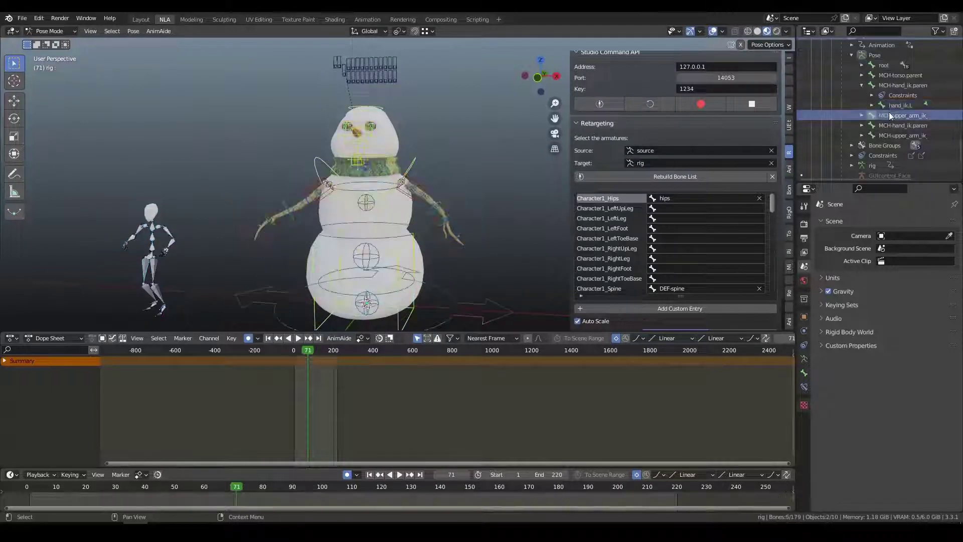
{"action": "left_click", "coordinate": [381, 193]}
{"action": "left_click", "coordinate": [387, 203]}
{"action": "left_click", "coordinate": [461, 220]}
{"action": "left_click", "coordinate": [478, 172]}
{"action": "left_click", "coordinate": [412, 232]}
{"action": "left_click", "coordinate": [424, 189]}
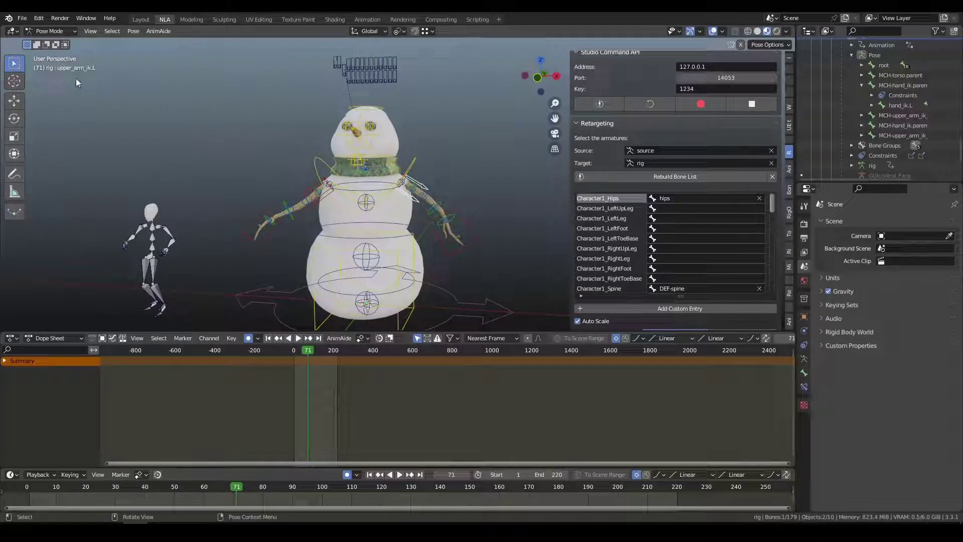
{"action": "left_click", "coordinate": [418, 181]}
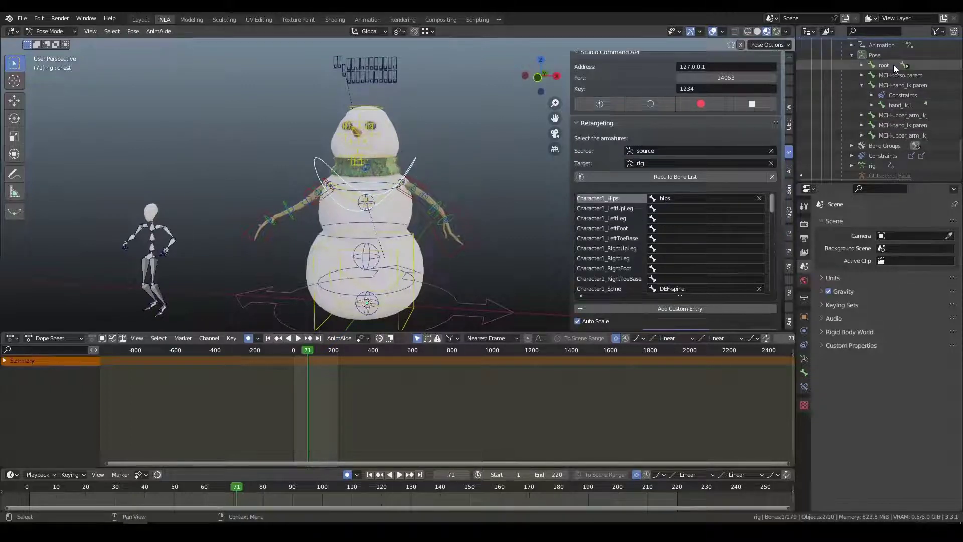
Deselect all rig bones with Alt+A and scroll the Outliner to sws.body.
{"action": "key", "text": "alt+a"}
{"action": "scroll", "coordinate": [884, 164], "scroll_direction": "down", "scroll_amount": 3}
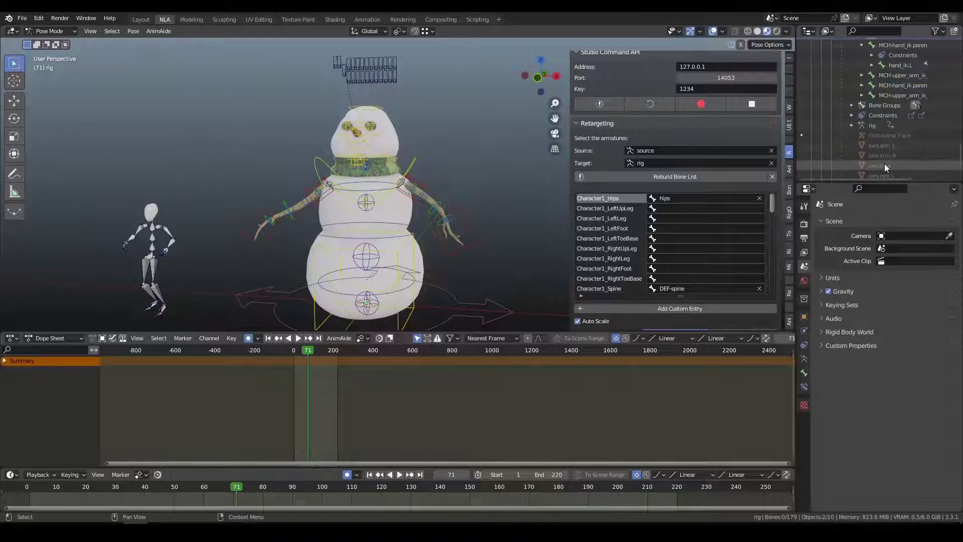
{"action": "scroll", "coordinate": [884, 163], "scroll_direction": "down", "scroll_amount": 5}
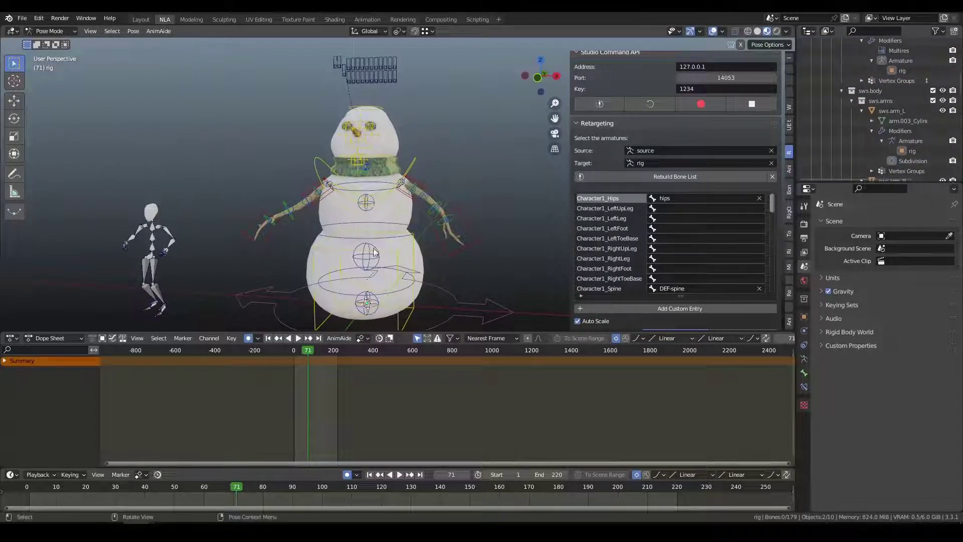
Clear the Character1_Hips, Character1_Spine and Character1_Spine1 target mappings.
{"action": "left_click", "coordinate": [762, 198]}
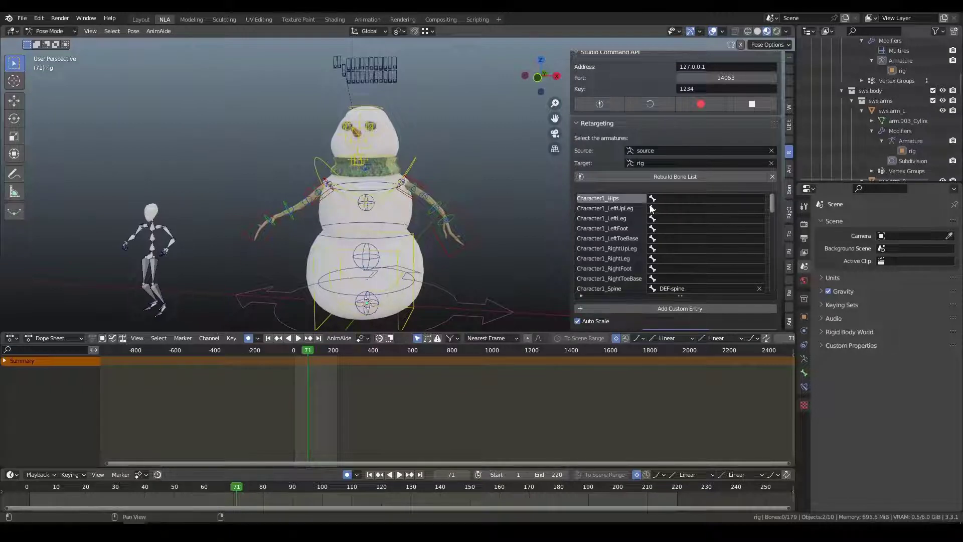
{"action": "left_click_drag", "start_coordinate": [775, 207], "coordinate": [775, 216]}
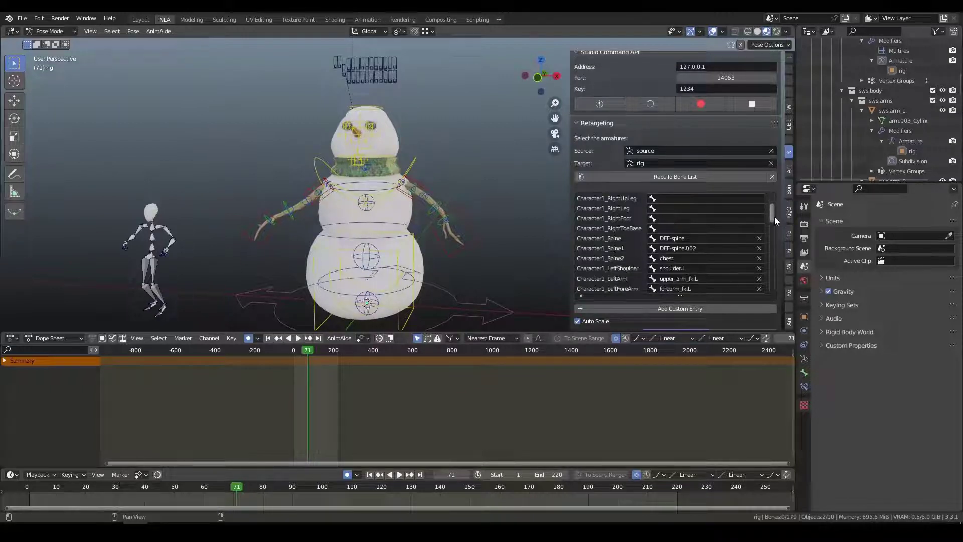
{"action": "scroll", "coordinate": [696, 278], "scroll_direction": "down", "scroll_amount": 2}
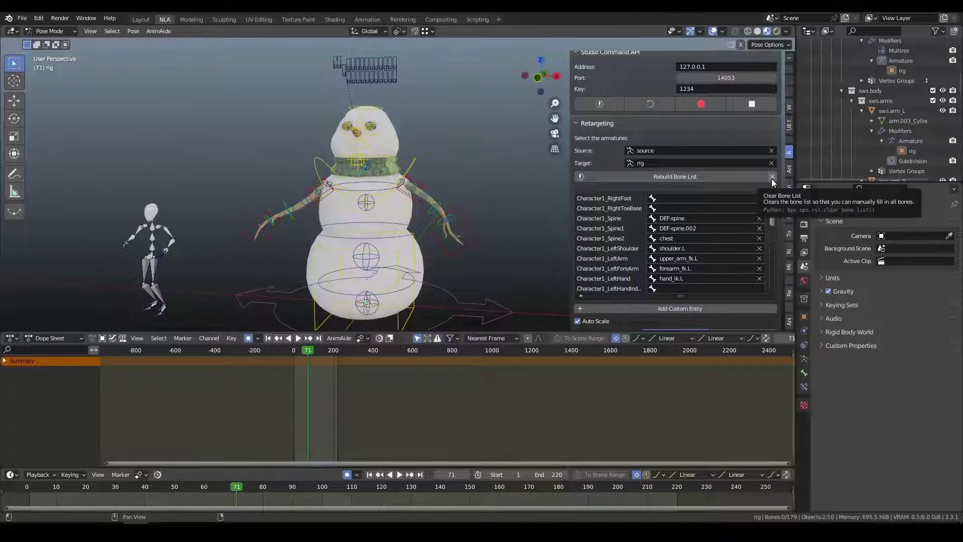
{"action": "left_click", "coordinate": [760, 218]}
{"action": "left_click", "coordinate": [760, 228]}
Rotate the snowman's chest bone and orbit closer to inspect it.
{"action": "left_click", "coordinate": [381, 200]}
{"action": "key", "text": "g"}
{"action": "key", "text": "r"}
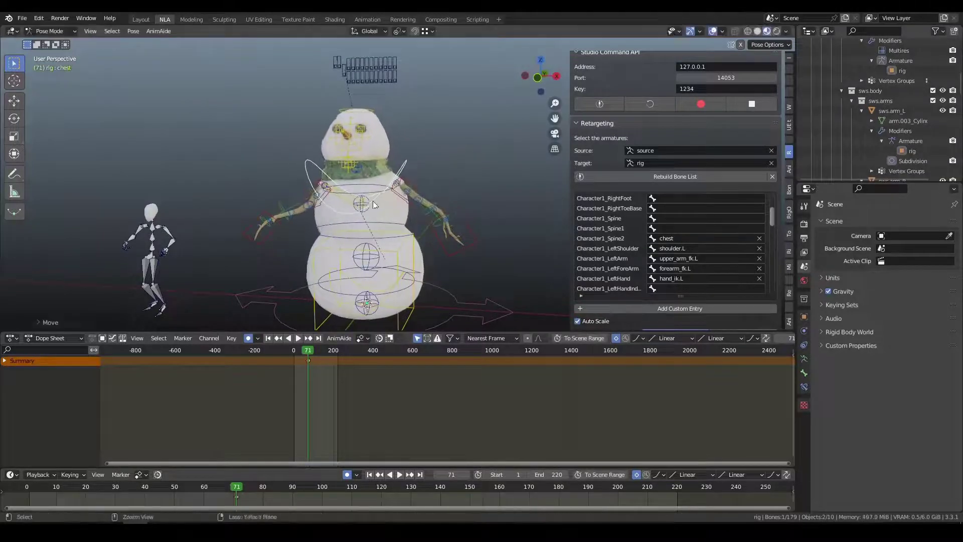
{"action": "left_click", "coordinate": [366, 187]}
{"action": "middle_click_drag", "start_coordinate": [355, 231], "coordinate": [364, 200]}
{"action": "scroll", "coordinate": [336, 229], "scroll_direction": "up", "scroll_amount": 2}
{"action": "middle_click_drag", "start_coordinate": [427, 151], "coordinate": [407, 171]}
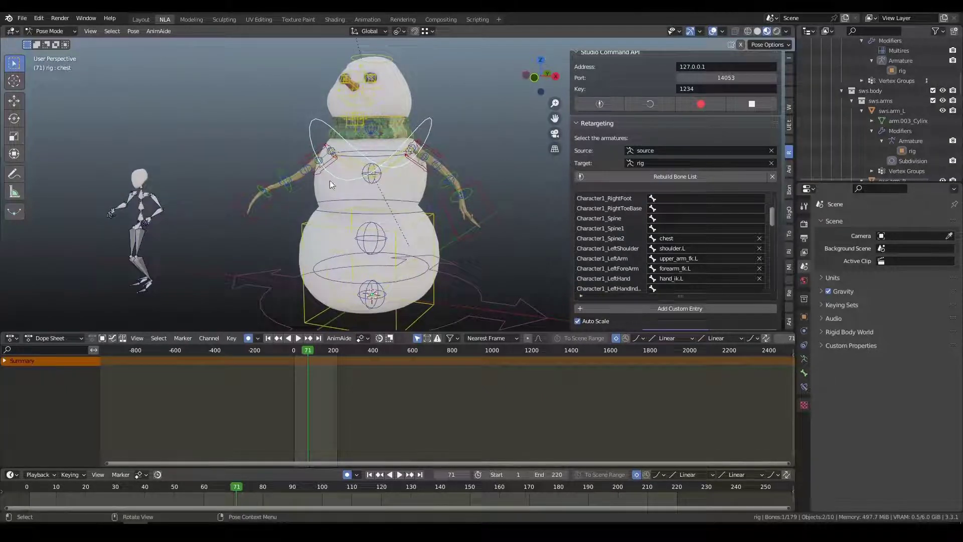
Inspect the rig's main properties and bone transforms, then return to Rokoko retargeting.
{"action": "left_click", "coordinate": [791, 59]}
{"action": "left_click", "coordinate": [742, 57]}
{"action": "left_click", "coordinate": [577, 59]}
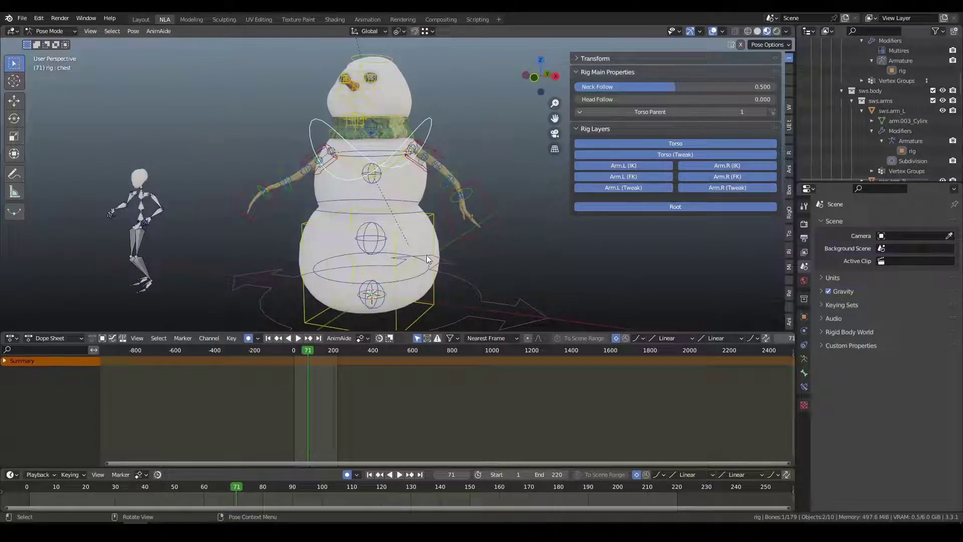
{"action": "left_click", "coordinate": [790, 153]}
Map Character1_LeftHand to the hand_fk.L target bone.
{"action": "left_click", "coordinate": [687, 279]}
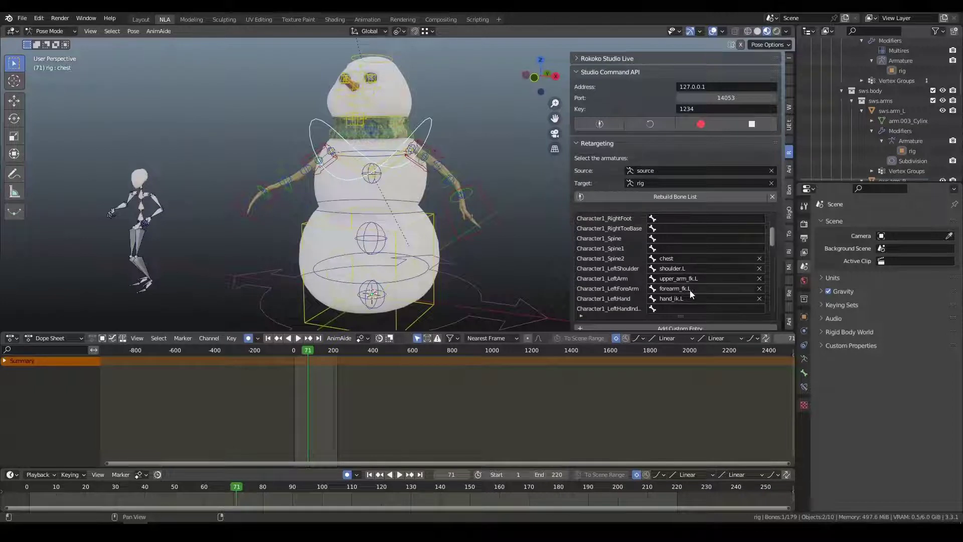
{"action": "left_click", "coordinate": [685, 299]}
{"action": "type", "text": "hand"}
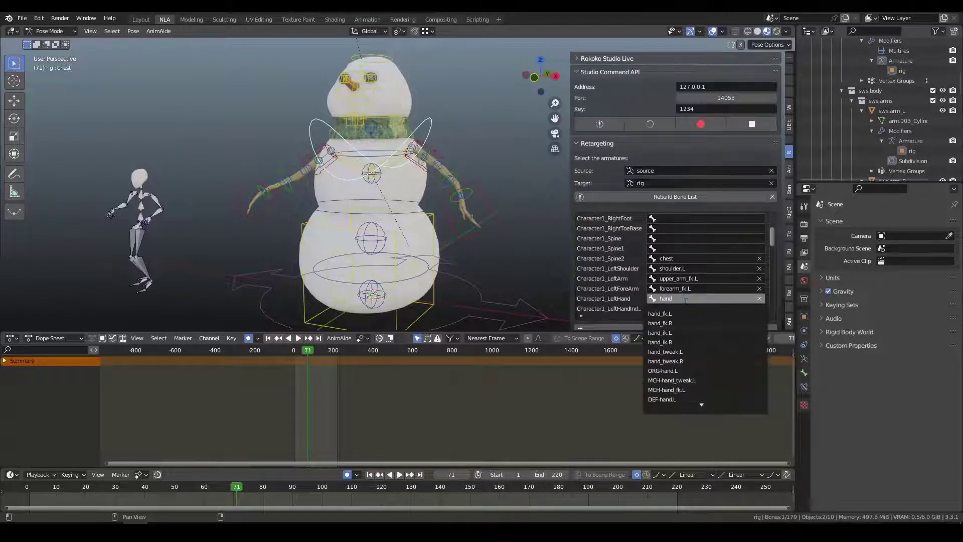
{"action": "left_click", "coordinate": [660, 313]}
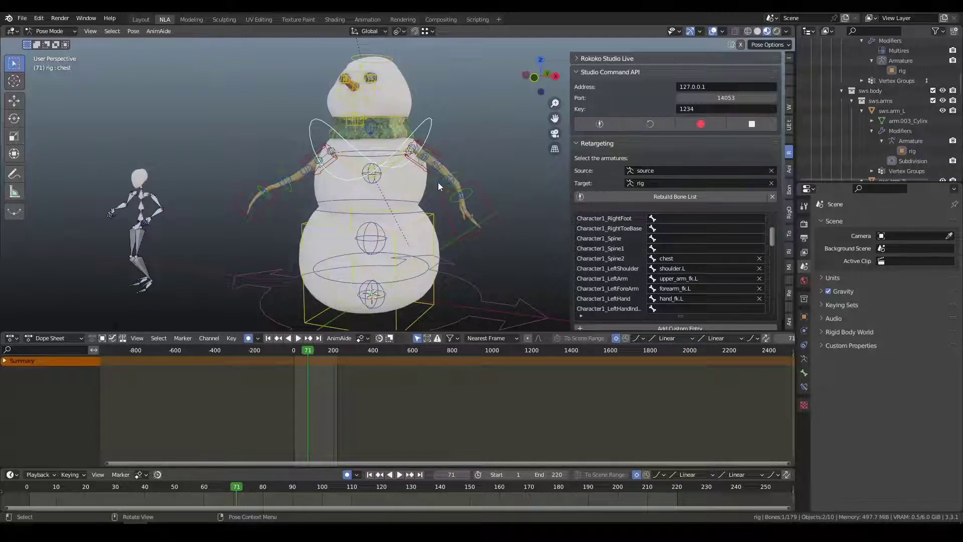
Review the Character1_RightHand target choices unchanged and enlarge the 3D view.
{"action": "scroll", "coordinate": [704, 265], "scroll_direction": "down", "scroll_amount": 5}
{"action": "scroll", "coordinate": [703, 269], "scroll_direction": "down", "scroll_amount": 7}
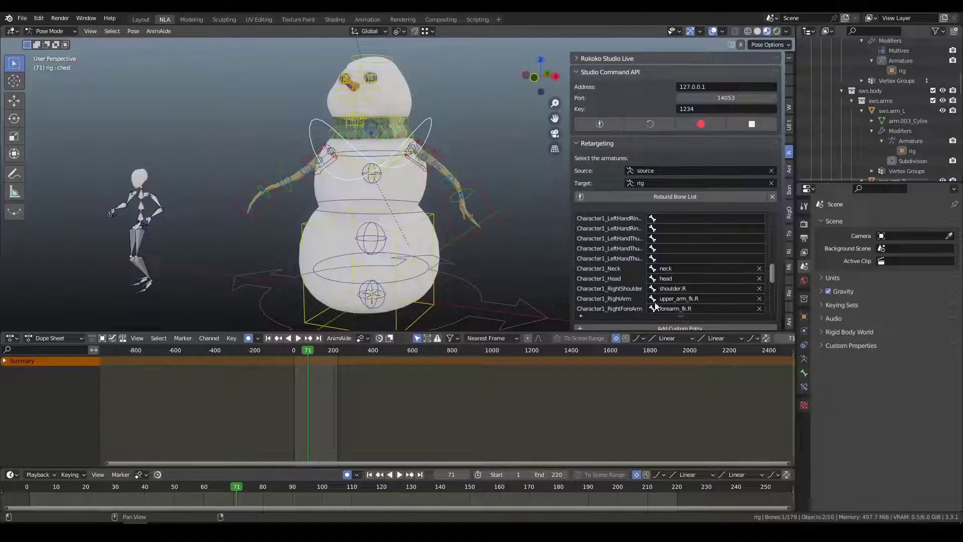
{"action": "scroll", "coordinate": [721, 293], "scroll_direction": "down", "scroll_amount": 4}
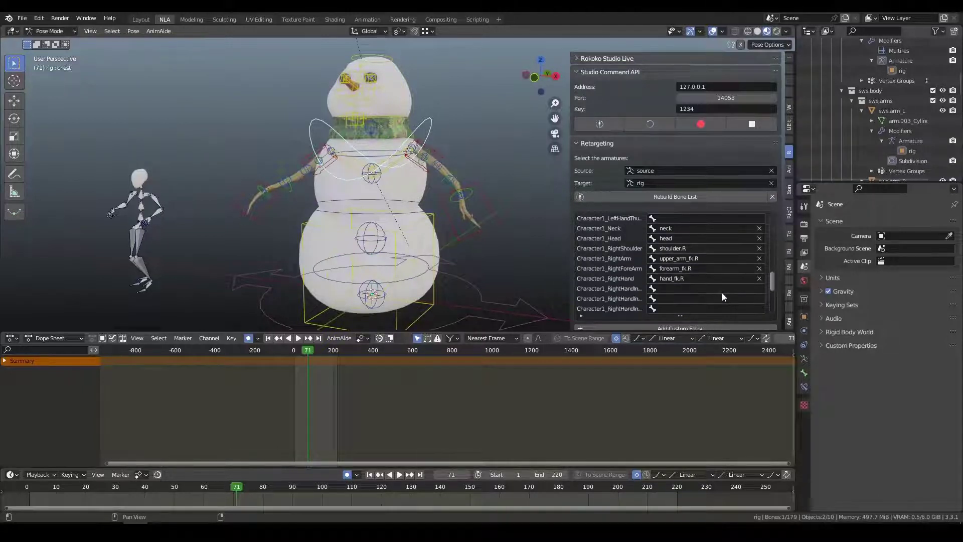
{"action": "left_click", "coordinate": [683, 282]}
{"action": "key", "text": "Escape"}
{"action": "scroll", "coordinate": [687, 281], "scroll_direction": "down", "scroll_amount": 3}
{"action": "scroll", "coordinate": [685, 281], "scroll_direction": "down", "scroll_amount": 9}
{"action": "left_click_drag", "start_coordinate": [558, 331], "coordinate": [555, 412]}
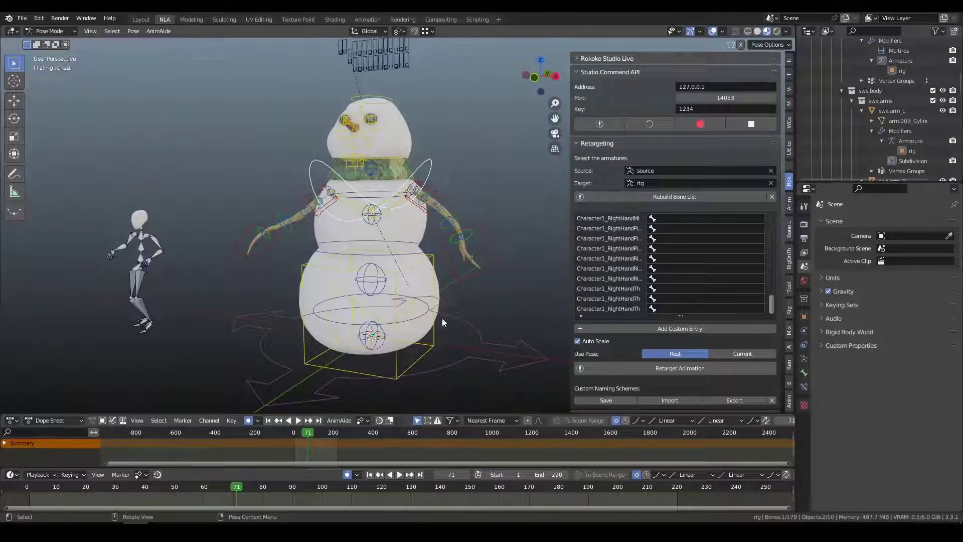
Add four blank custom entries to the retargeting list.
{"action": "left_click", "coordinate": [609, 330]}
{"action": "left_click", "coordinate": [616, 328]}
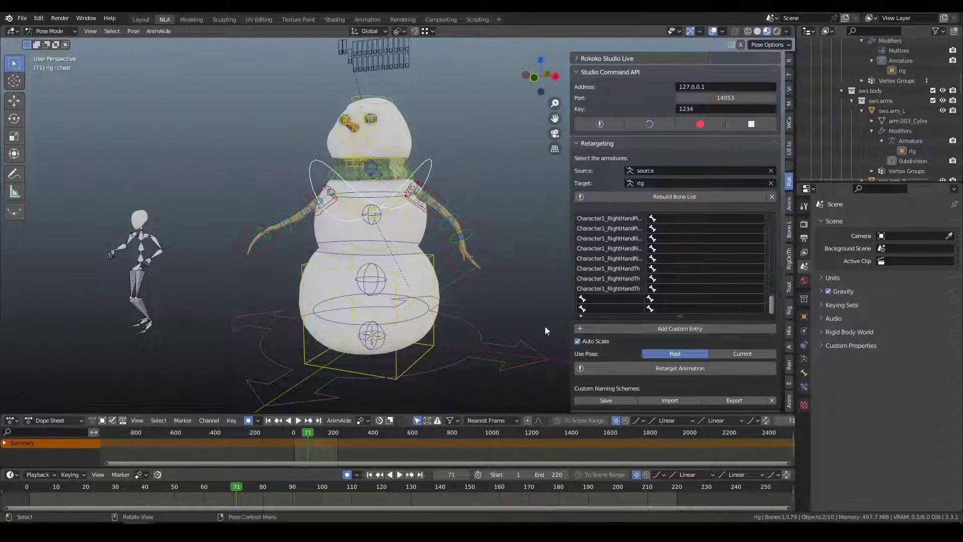
{"action": "left_click", "coordinate": [613, 326]}
{"action": "left_click", "coordinate": [615, 329]}
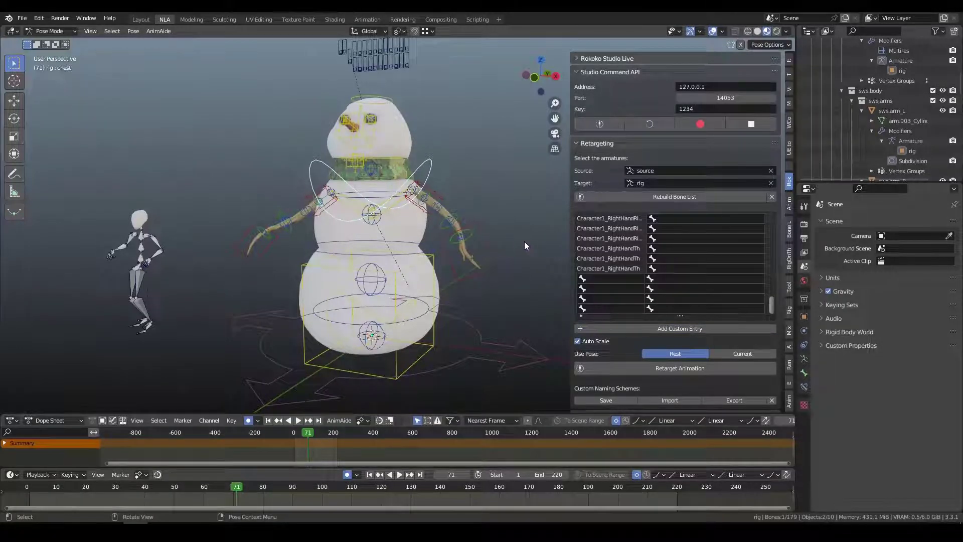
Map the left-side source hand bone to hand_ik.L in the first custom entry.
{"action": "left_click", "coordinate": [484, 234]}
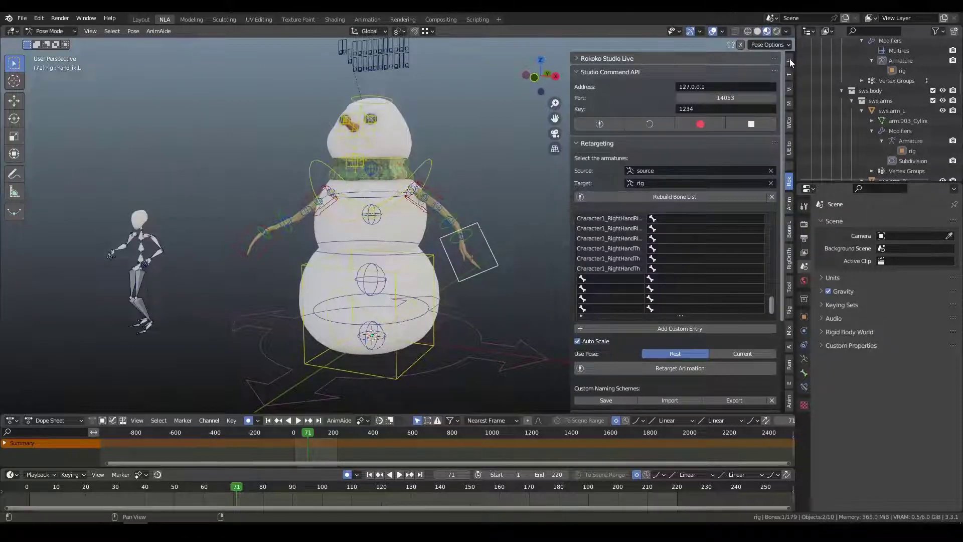
{"action": "left_click", "coordinate": [608, 279]}
{"action": "type", "text": "left"}
{"action": "key", "text": "Return"}
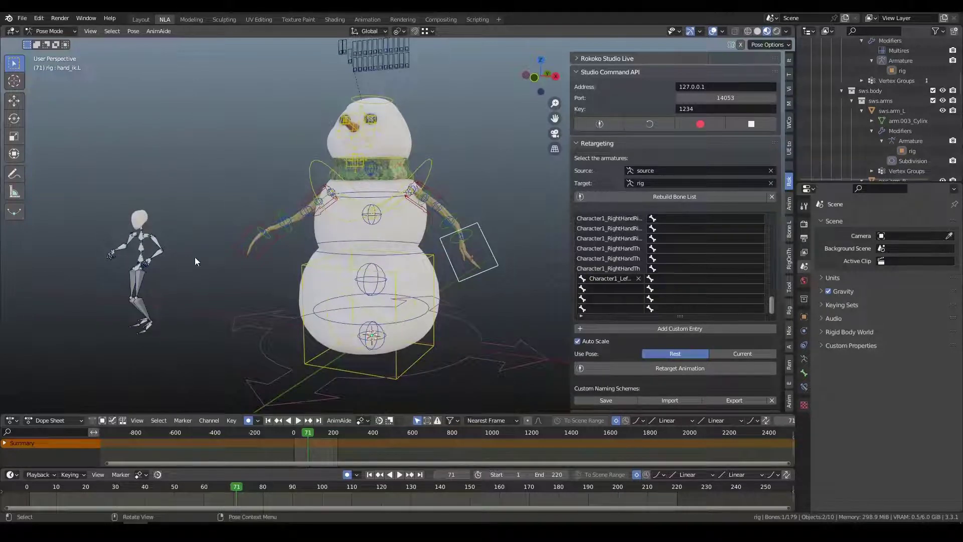
{"action": "left_click", "coordinate": [658, 277]}
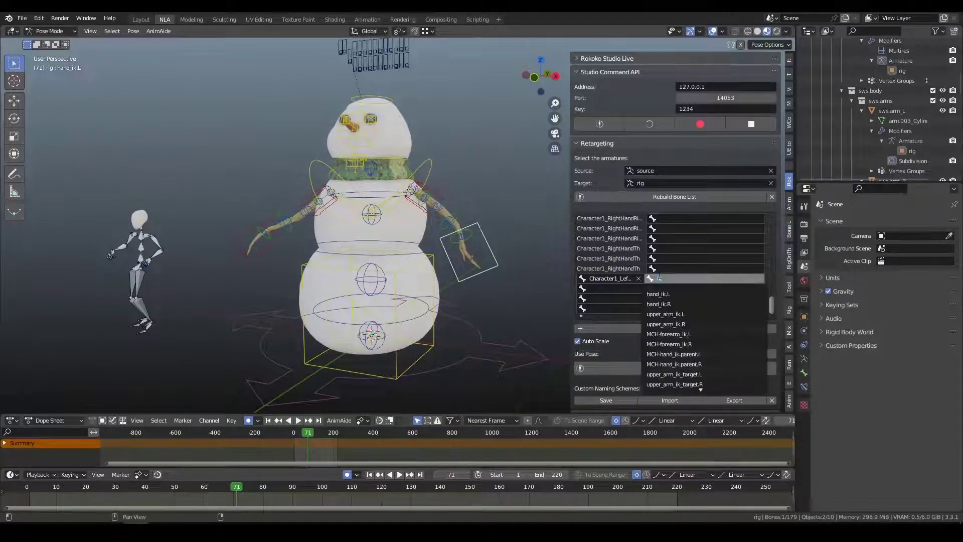
{"action": "left_click", "coordinate": [659, 293]}
Map Character1_RightHand to hand_ik.R in the next custom entry.
{"action": "left_click", "coordinate": [627, 289]}
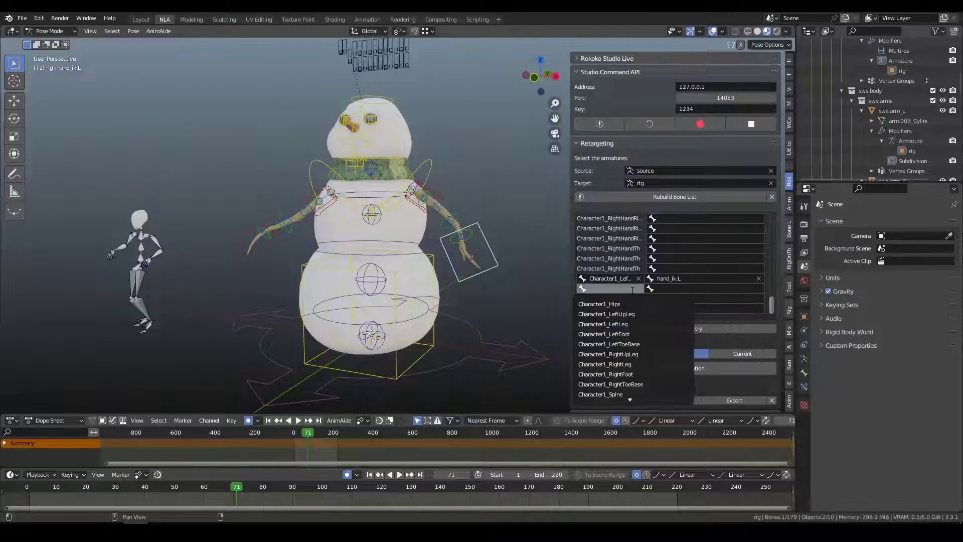
{"action": "type", "text": "hand"}
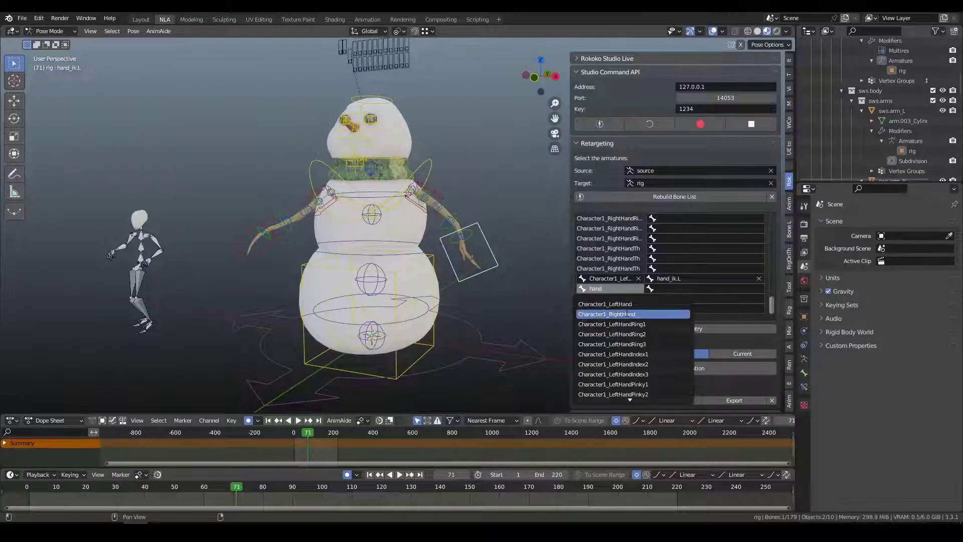
{"action": "left_click", "coordinate": [607, 314]}
{"action": "left_click", "coordinate": [670, 289]}
{"action": "type", "text": "ik"}
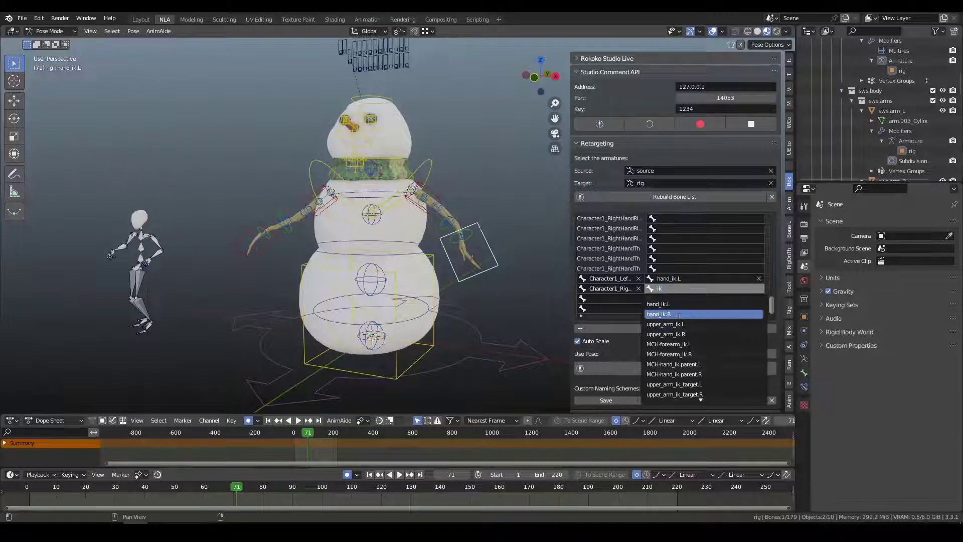
{"action": "left_click", "coordinate": [677, 314]}
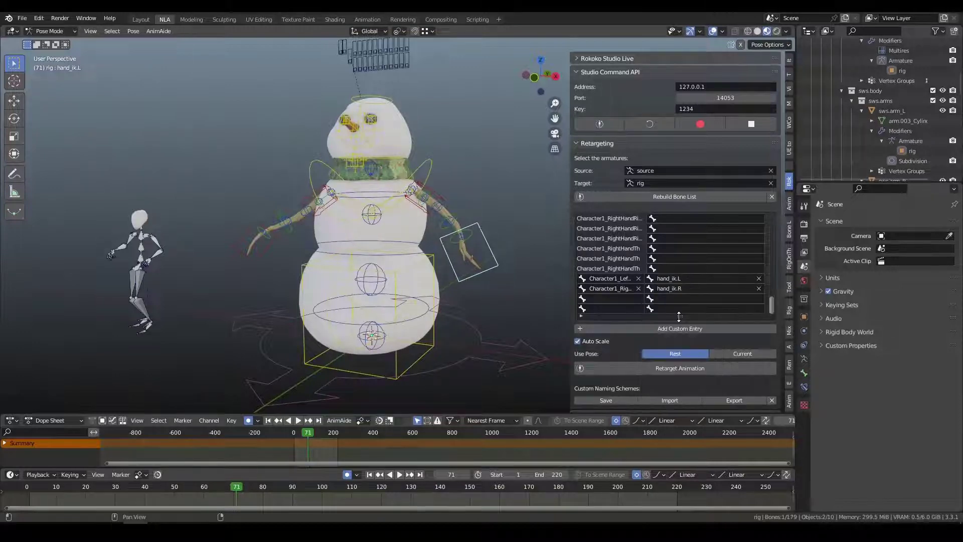
{"action": "left_click", "coordinate": [440, 198]}
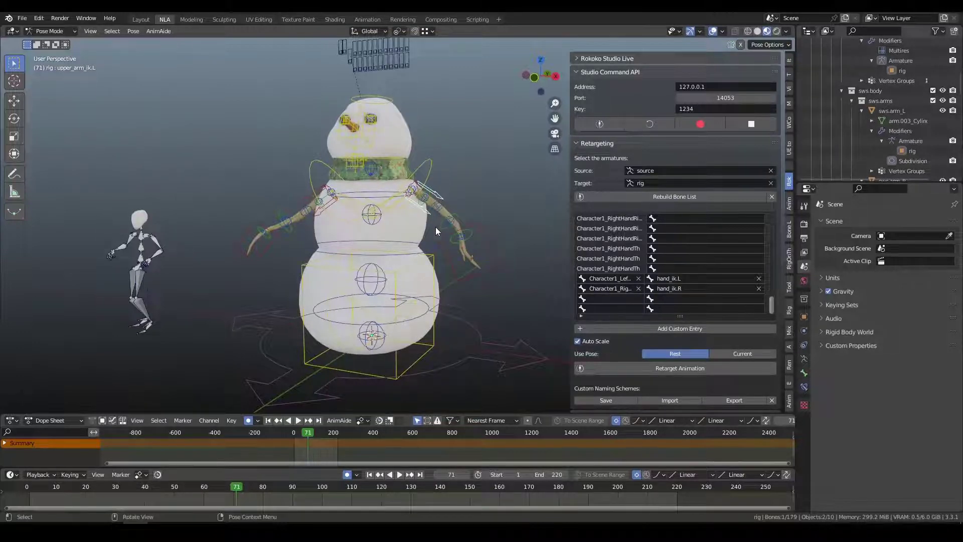
Switch Toggle Pole on for both upper_arm_ik.L and upper_arm_ik.R in Rig Main Properties.
{"action": "left_click", "coordinate": [790, 58]}
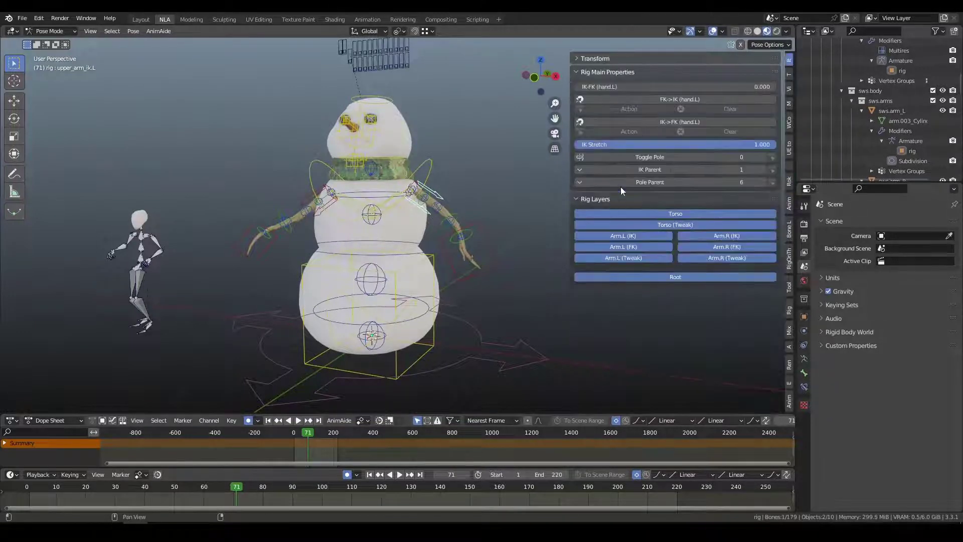
{"action": "left_click", "coordinate": [647, 158]}
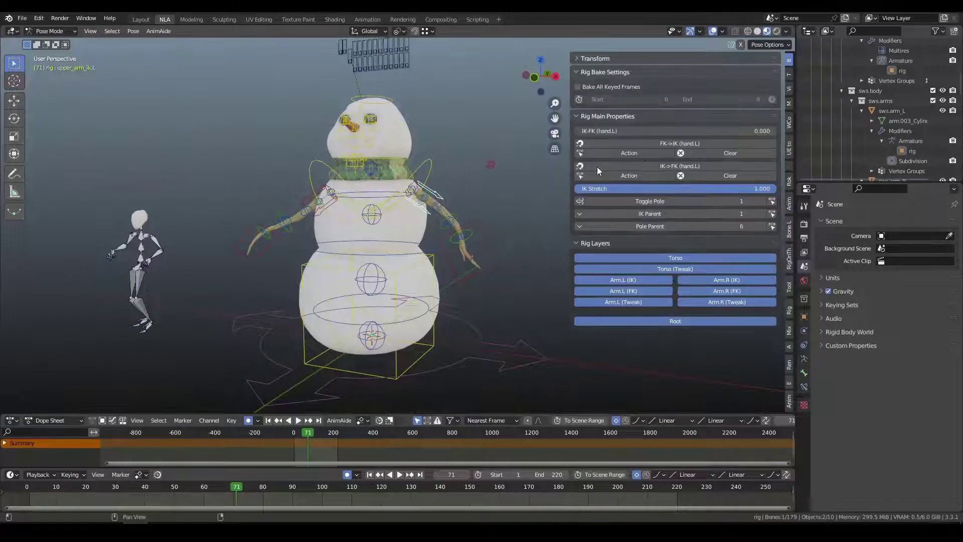
{"action": "left_click", "coordinate": [312, 199]}
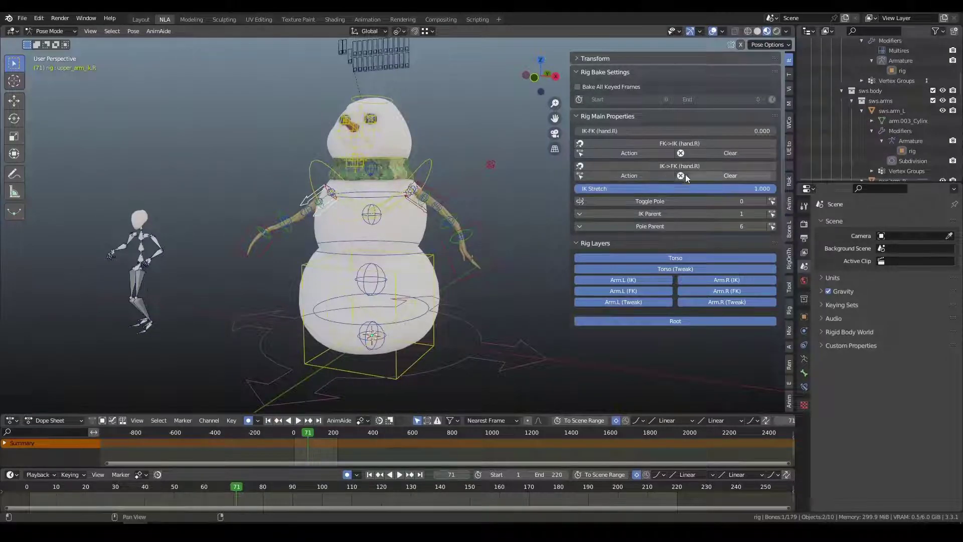
{"action": "left_click", "coordinate": [658, 200]}
{"action": "middle_click_drag", "start_coordinate": [297, 246], "coordinate": [346, 253]}
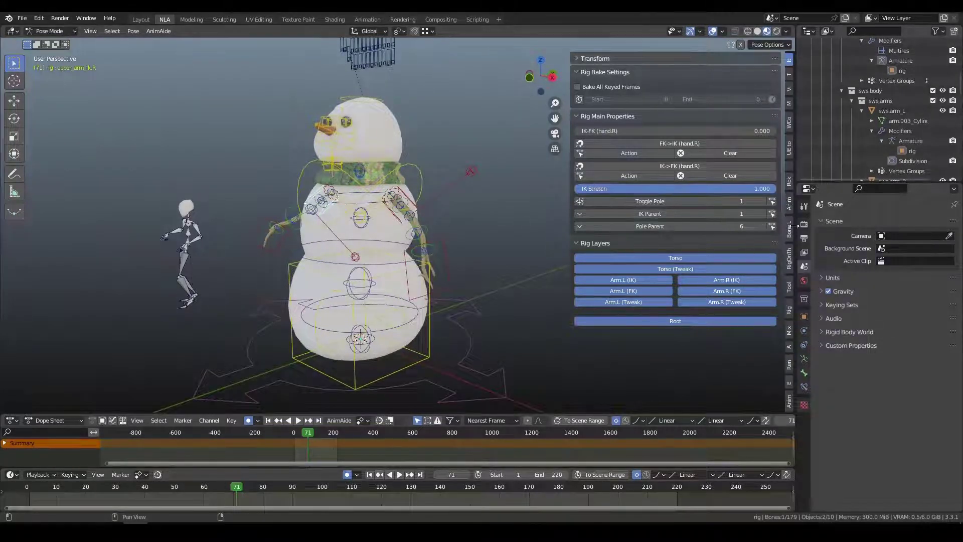
Set a custom entry's source bone to Character1_LeftForeArm.
{"action": "left_click", "coordinate": [789, 184]}
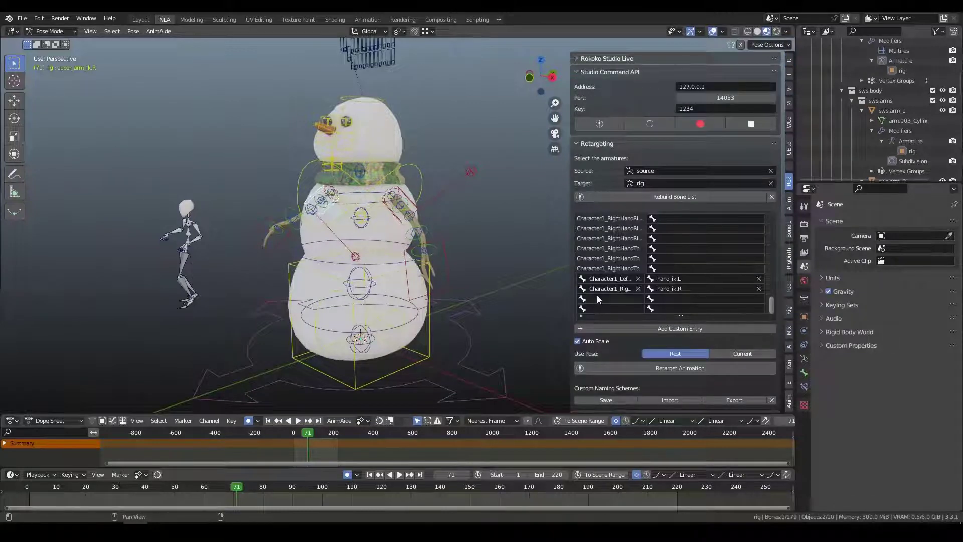
{"action": "middle_click_drag", "start_coordinate": [420, 227], "coordinate": [571, 239]}
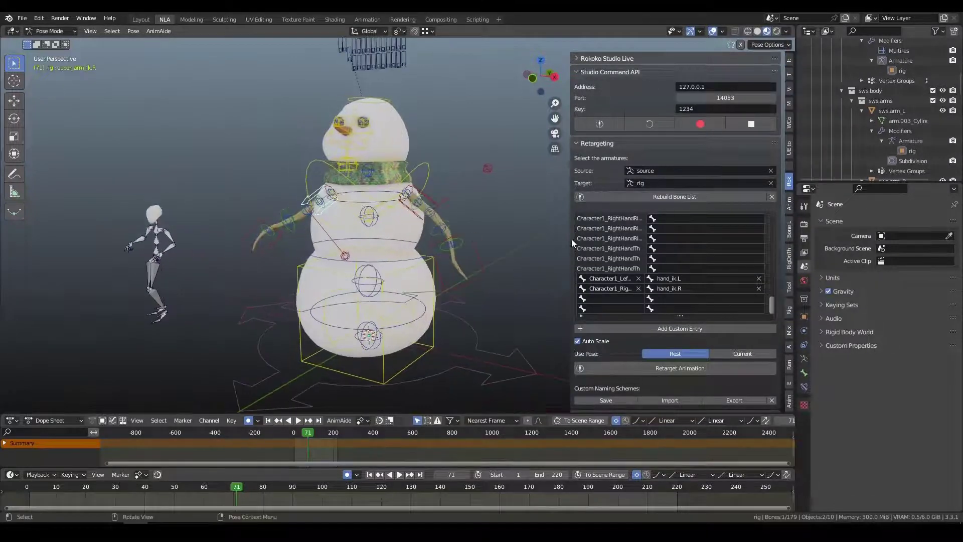
{"action": "left_click", "coordinate": [620, 307]}
{"action": "left_click", "coordinate": [619, 298]}
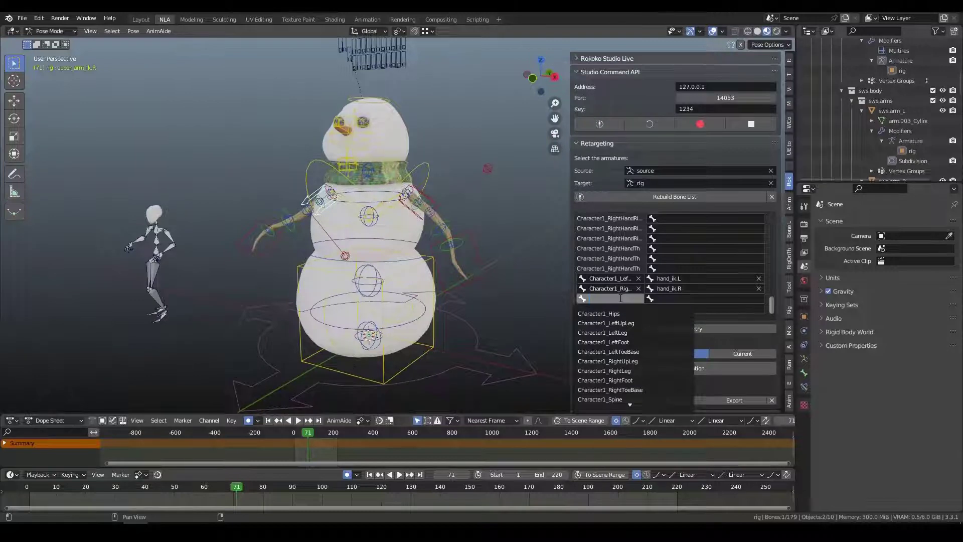
{"action": "type", "text": "arm"}
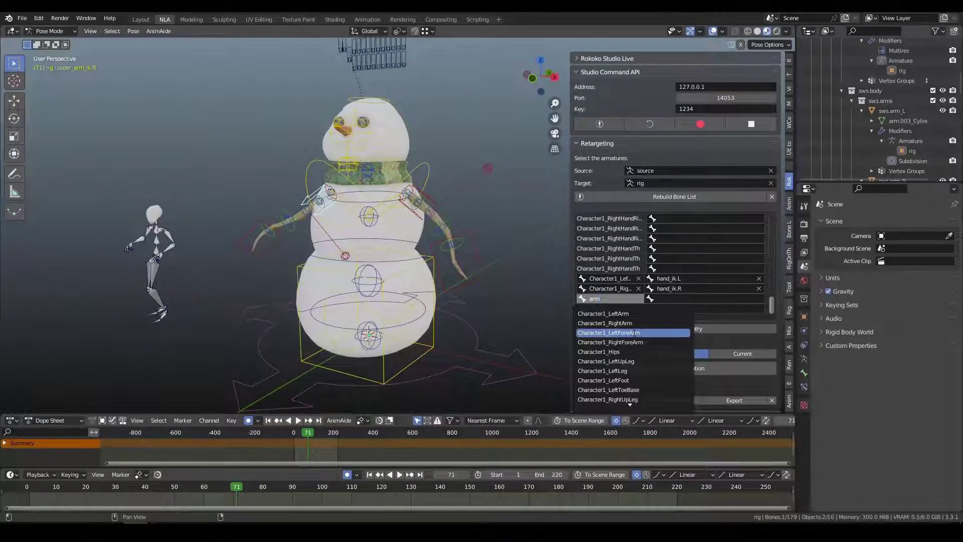
{"action": "left_click", "coordinate": [644, 332]}
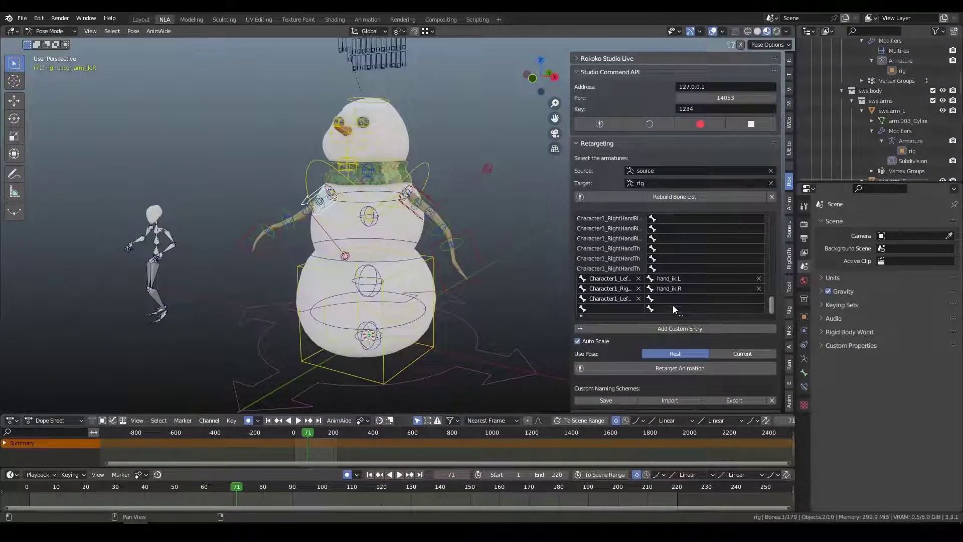
Set that entry's target bone to upper_arm_ik_target.L, pasting the bone name copied from the rig.
{"action": "left_click", "coordinate": [490, 172]}
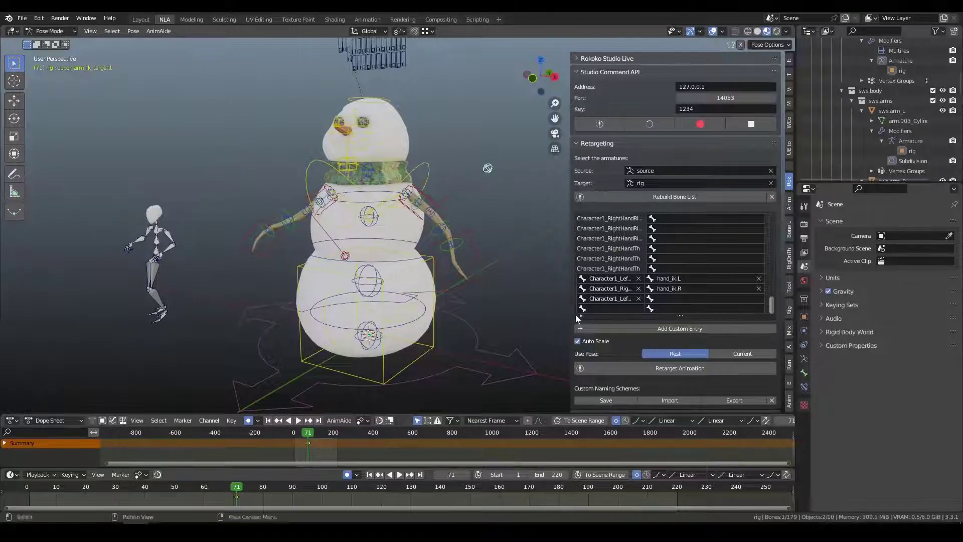
{"action": "left_click", "coordinate": [675, 298]}
{"action": "type", "text": "up"}
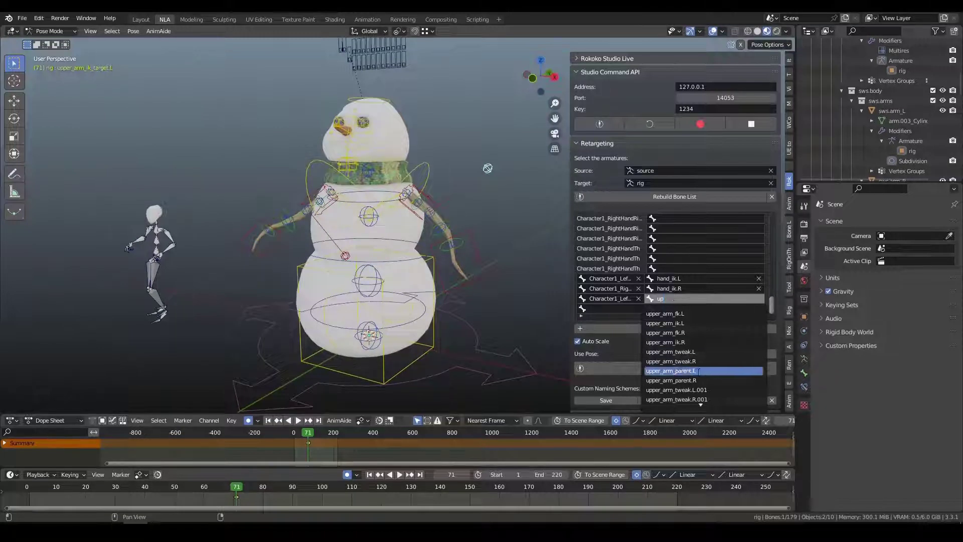
{"action": "scroll", "coordinate": [705, 372], "scroll_direction": "down", "scroll_amount": 8}
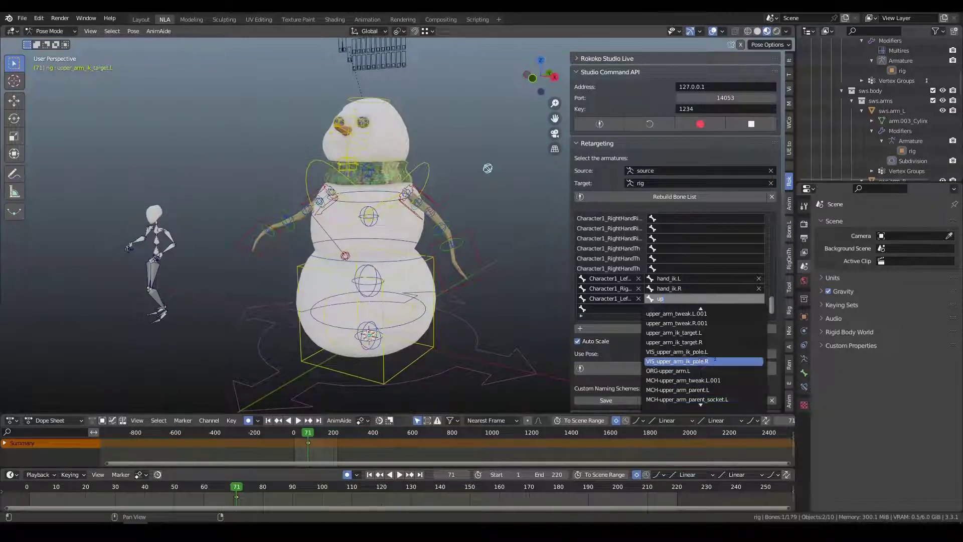
{"action": "left_click", "coordinate": [702, 352]}
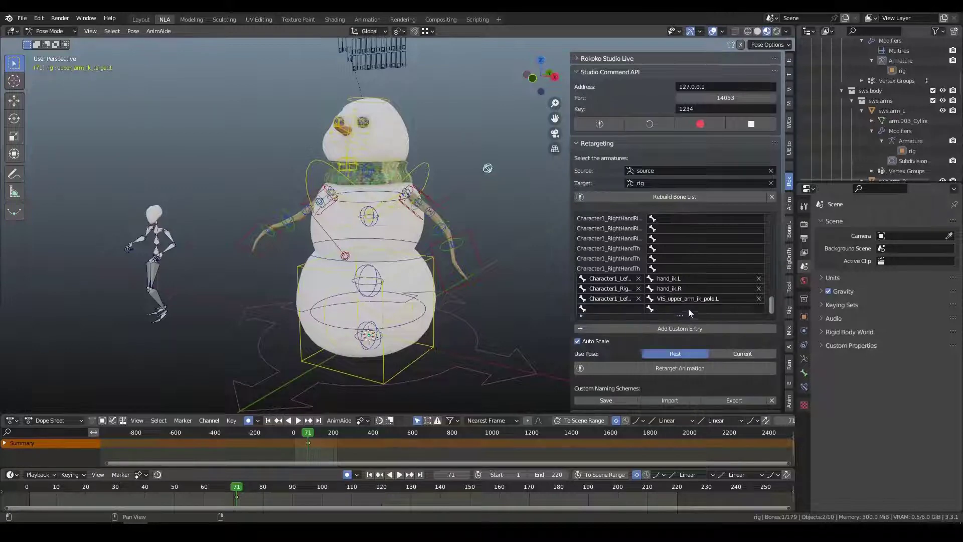
{"action": "left_click", "coordinate": [712, 299]}
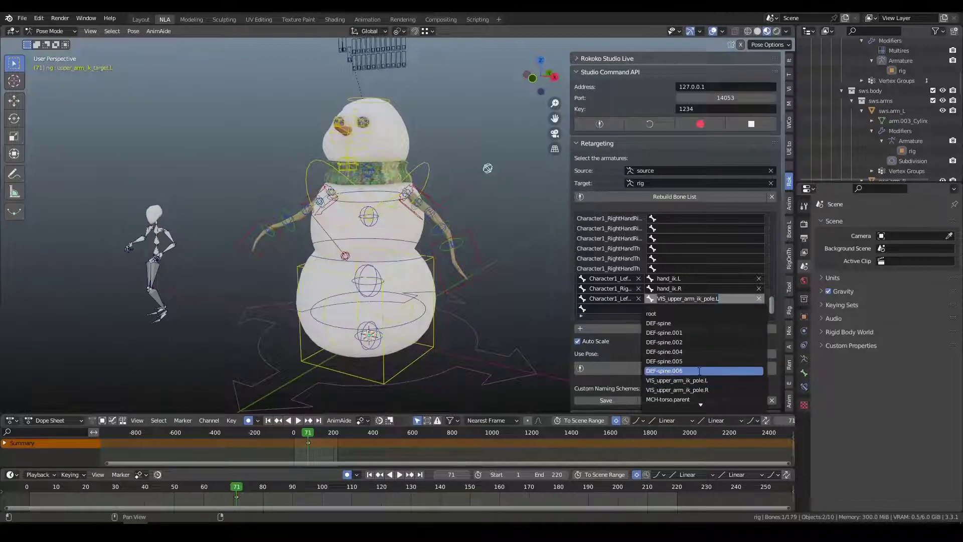
{"action": "scroll", "coordinate": [702, 400], "scroll_direction": "down", "scroll_amount": 3}
{"action": "scroll", "coordinate": [703, 399], "scroll_direction": "down", "scroll_amount": 4}
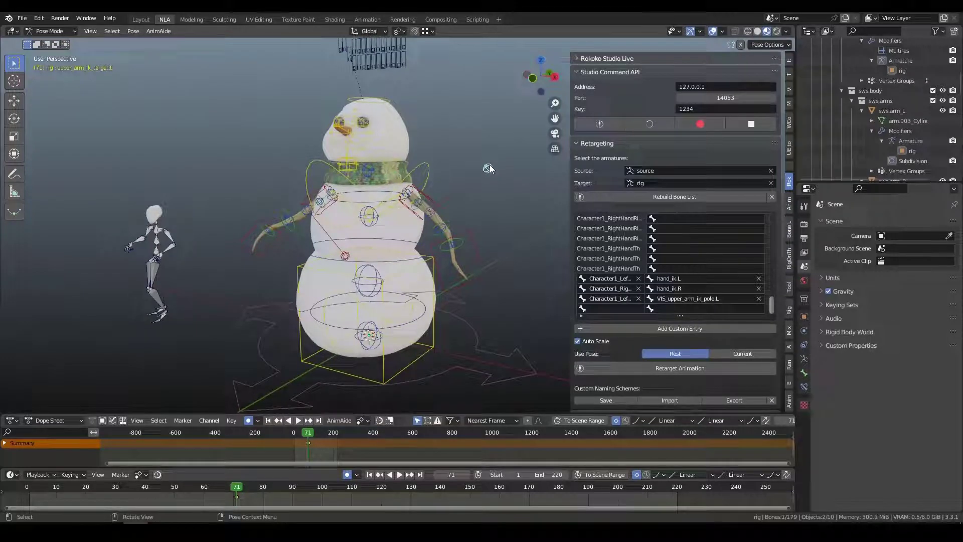
{"action": "key", "text": "F2"}
{"action": "key", "text": "ctrl+c"}
{"action": "left_click", "coordinate": [705, 299]}
{"action": "key", "text": "ctrl+v"}
{"action": "key", "text": "Return"}
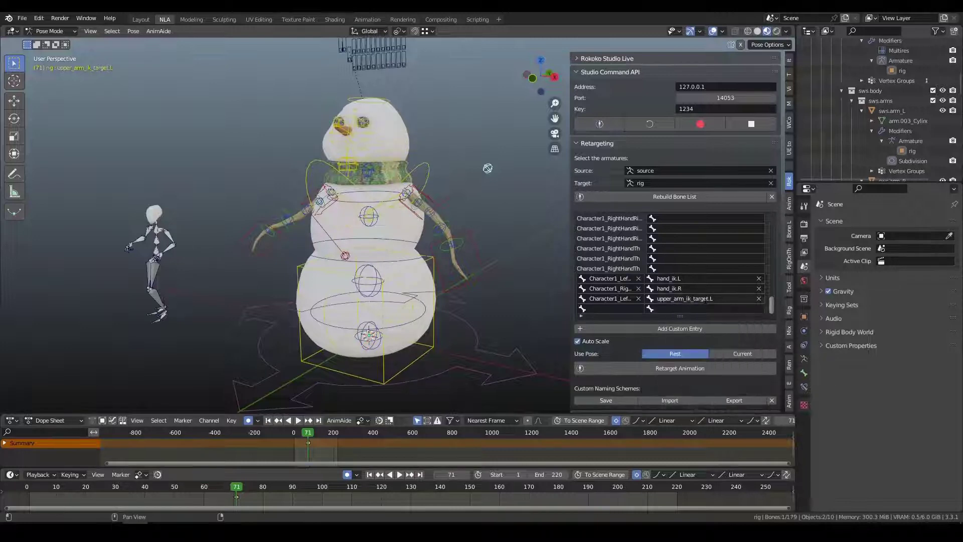
Map Character1_RightForeArm to upper_arm_ik_target.R in the last custom entry.
{"action": "left_click", "coordinate": [622, 307]}
{"action": "type", "text": "rig"}
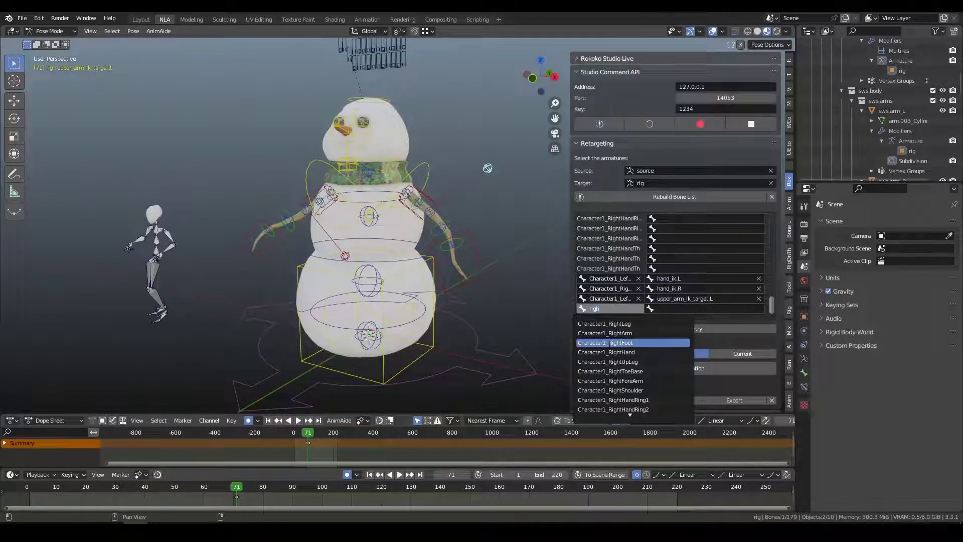
{"action": "type", "text": "h"}
{"action": "key", "text": "BackSpace"}
{"action": "key", "text": "BackSpace"}
{"action": "key", "text": "BackSpace"}
{"action": "key", "text": "BackSpace"}
{"action": "type", "text": "arm"}
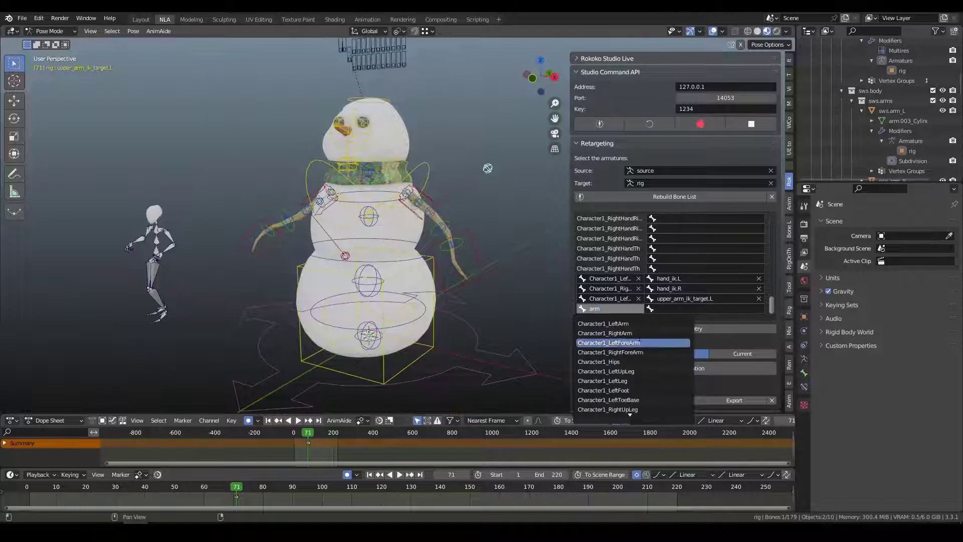
{"action": "left_click", "coordinate": [632, 352]}
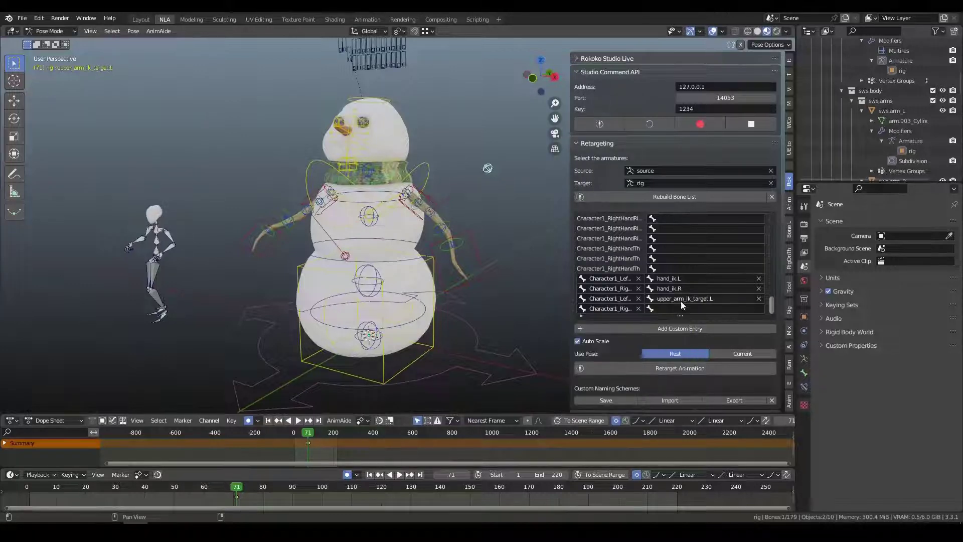
{"action": "left_click", "coordinate": [679, 307]}
{"action": "type", "text": "target"}
{"action": "key", "text": "Return"}
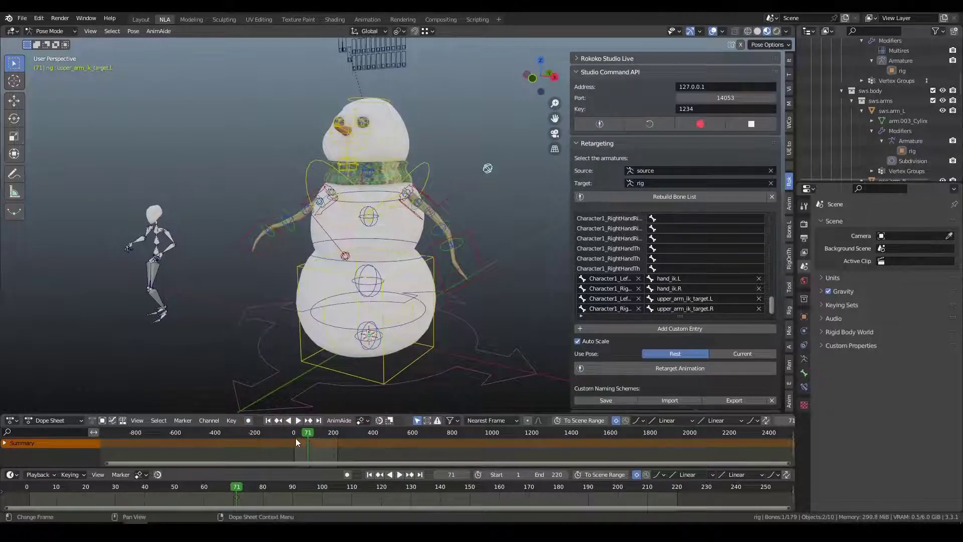
Play the mocap briefly, then stop at frame -23 where the skeleton is T-posed.
{"action": "key", "text": "shift+ctrl+space"}
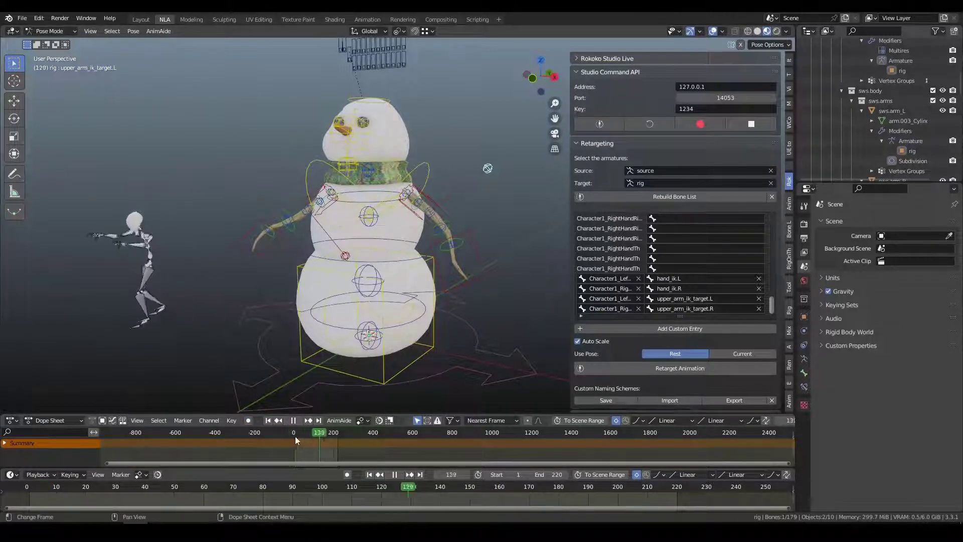
{"action": "key", "text": "space"}
{"action": "left_click", "coordinate": [290, 437]}
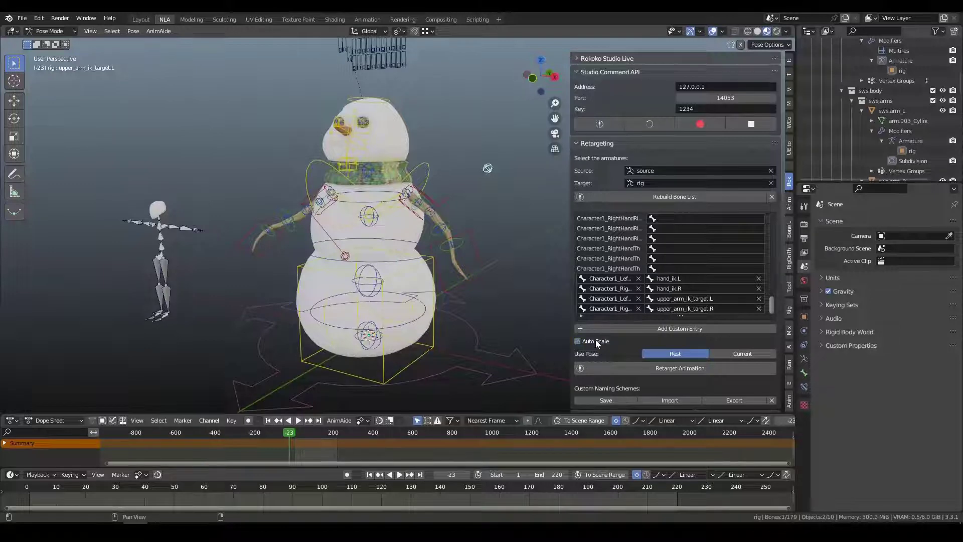
Disable Auto Scale and annotate the Rest/Current pose row and the skeleton's and snowman's arms.
{"action": "left_click", "coordinate": [583, 342]}
{"action": "mouse_move", "coordinate": [665, 341]}
{"action": "left_mouse_down"}
{"action": "mouse_move", "coordinate": [570, 346]}
{"action": "mouse_move", "coordinate": [720, 361]}
{"action": "mouse_move", "coordinate": [740, 349]}
{"action": "mouse_move", "coordinate": [636, 353]}
{"action": "mouse_move", "coordinate": [644, 362]}
{"action": "mouse_move", "coordinate": [705, 359]}
{"action": "mouse_move", "coordinate": [643, 346]}
{"action": "left_mouse_up"}
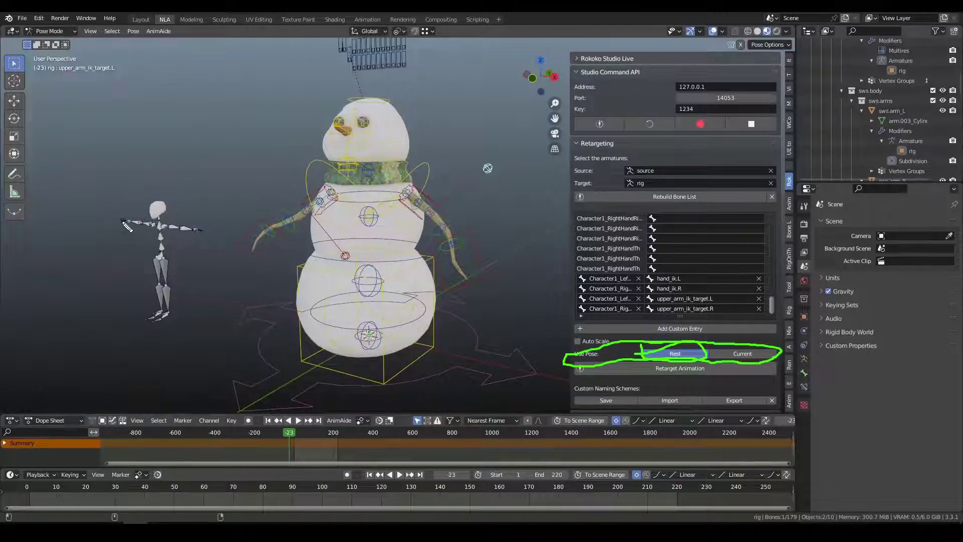
{"action": "left_click_drag", "start_coordinate": [121, 220], "coordinate": [208, 224]}
{"action": "left_click_drag", "start_coordinate": [343, 178], "coordinate": [273, 245]}
{"action": "left_click_drag", "start_coordinate": [397, 185], "coordinate": [476, 270]}
{"action": "left_click_drag", "start_coordinate": [157, 226], "coordinate": [122, 247]}
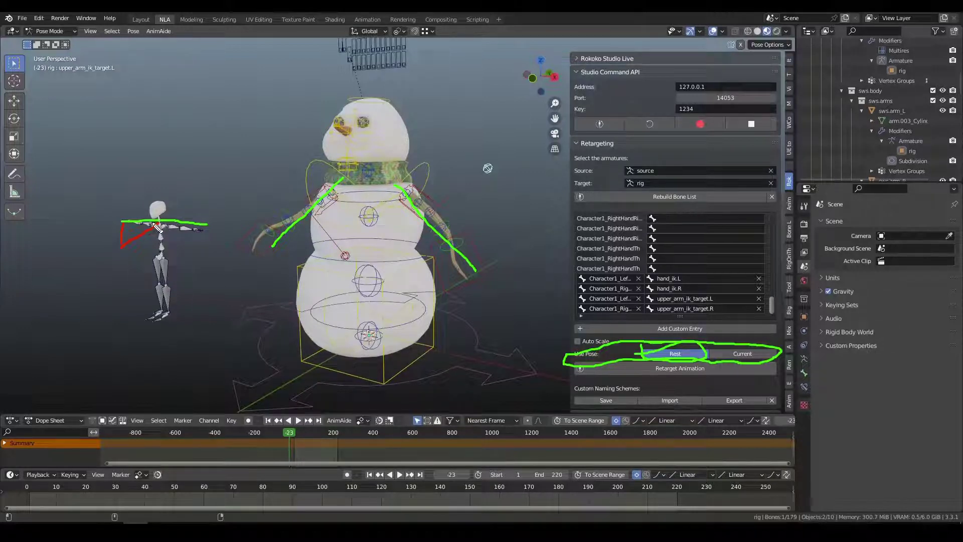
{"action": "left_click_drag", "start_coordinate": [160, 222], "coordinate": [130, 269]}
Sketch lowered skeleton arms, clear all annotations, and frame both figures in back orthographic view.
{"action": "left_click_drag", "start_coordinate": [159, 230], "coordinate": [181, 307]}
{"action": "mouse_move", "coordinate": [127, 238]}
{"action": "left_mouse_down"}
{"action": "mouse_move", "coordinate": [148, 225]}
{"action": "mouse_move", "coordinate": [122, 234]}
{"action": "mouse_move", "coordinate": [145, 267]}
{"action": "left_mouse_up"}
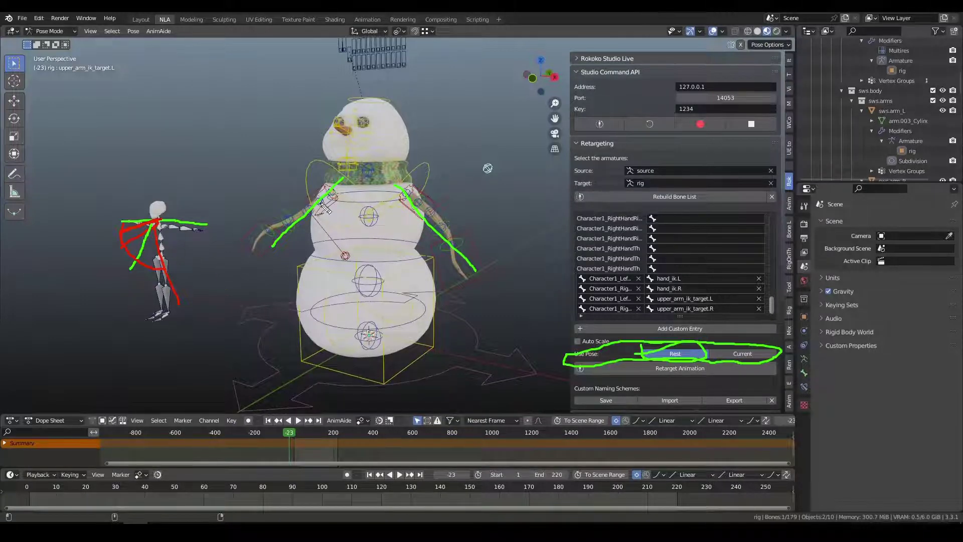
{"action": "key", "text": "Escape"}
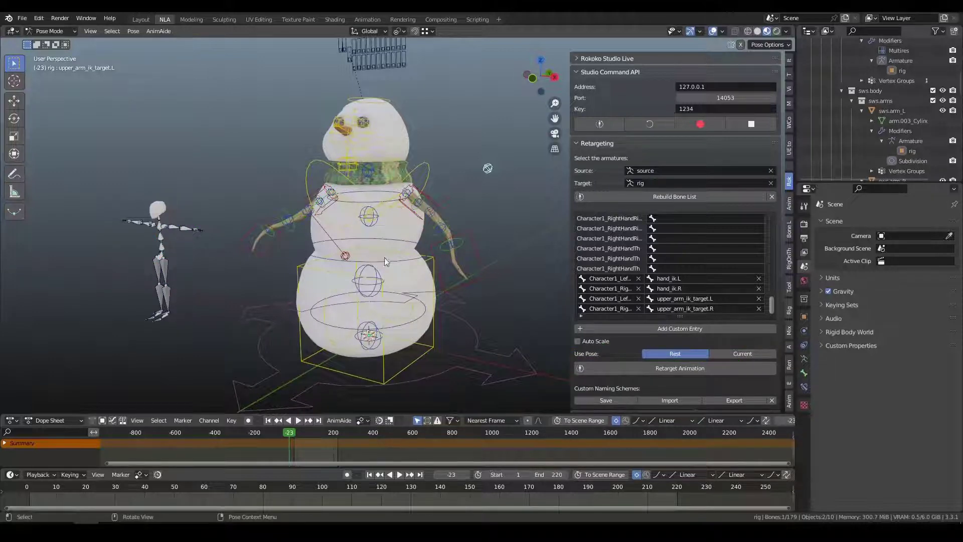
{"action": "scroll", "coordinate": [398, 286], "scroll_direction": "up", "scroll_amount": 4}
{"action": "middle_click_drag", "start_coordinate": [419, 282], "coordinate": [468, 267]}
{"action": "scroll", "coordinate": [402, 284], "scroll_direction": "down", "scroll_amount": 4}
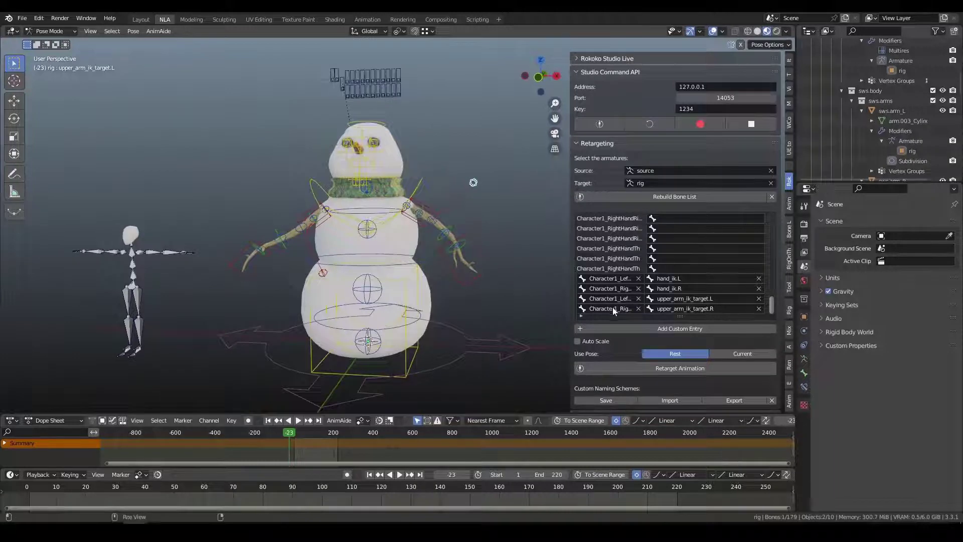
{"action": "scroll", "coordinate": [444, 311], "scroll_direction": "up", "scroll_amount": 1}
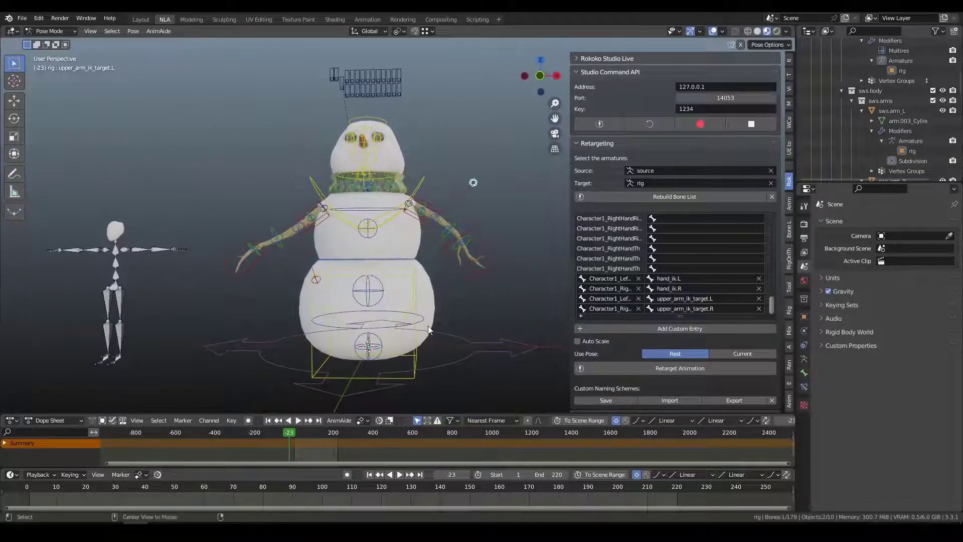
{"action": "middle_click_drag", "start_coordinate": [438, 324], "coordinate": [154, 342], "text": "alt"}
{"action": "middle_click_drag", "start_coordinate": [376, 325], "coordinate": [128, 331], "text": "shift"}
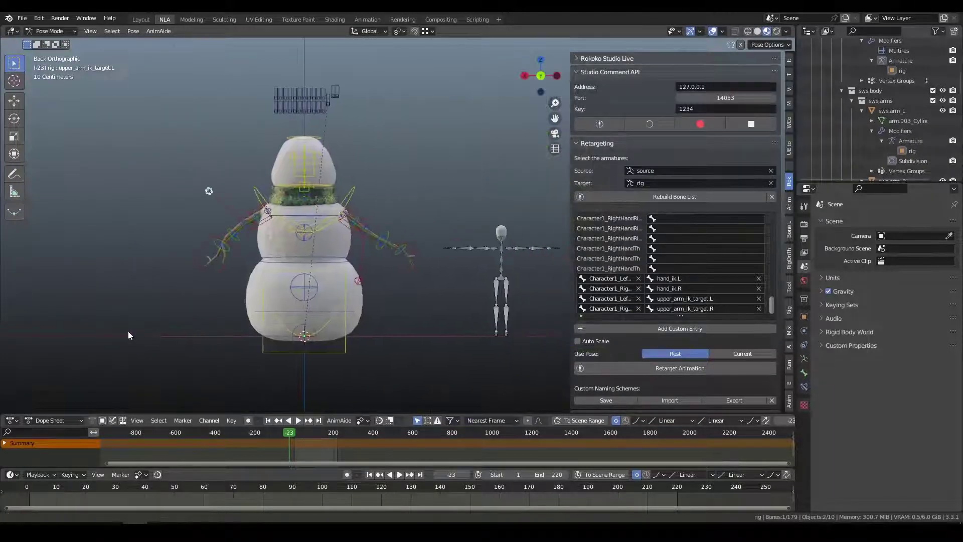
{"action": "scroll", "coordinate": [355, 296], "scroll_direction": "up", "scroll_amount": 2, "text": "ctrl"}
Move and rotate the hand_ik.R and hand_ik.L controls out to the sides.
{"action": "left_click", "coordinate": [355, 286]}
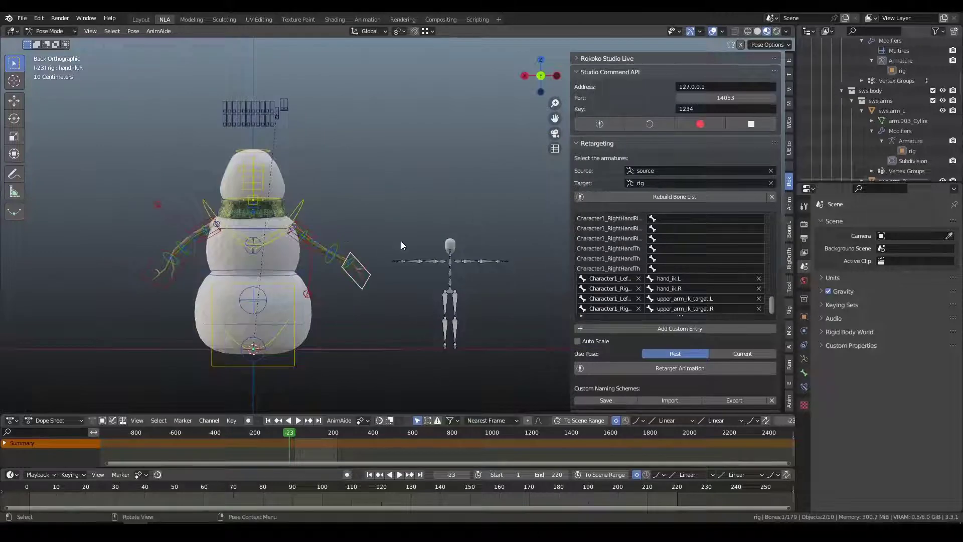
{"action": "key", "text": "g"}
{"action": "left_click", "coordinate": [453, 208]}
{"action": "key", "text": "r"}
{"action": "left_click", "coordinate": [413, 194]}
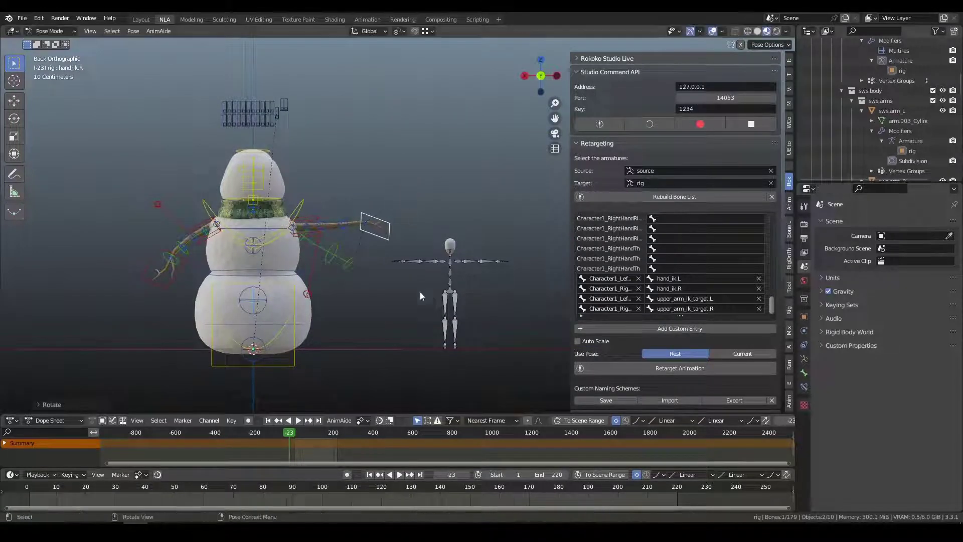
{"action": "left_click", "coordinate": [163, 286]}
{"action": "key", "text": "g"}
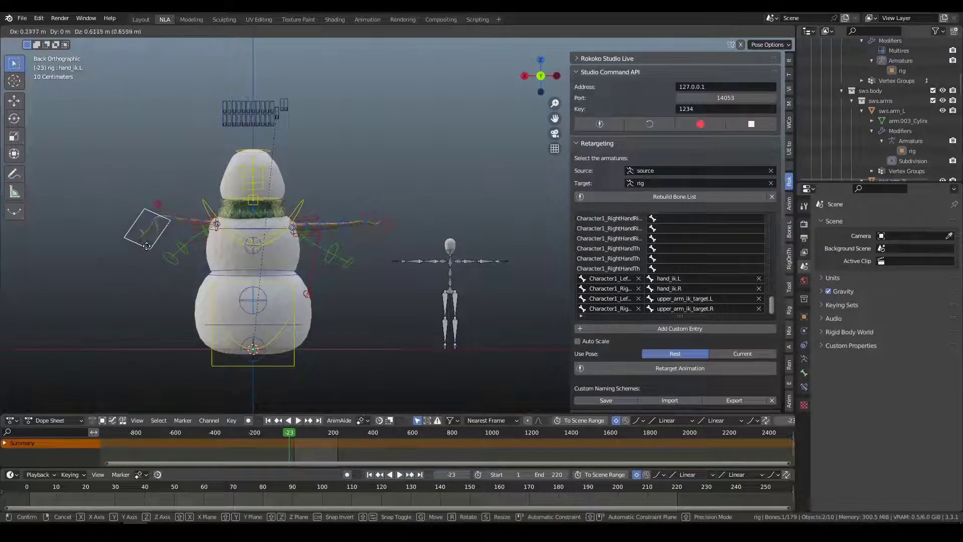
{"action": "left_click", "coordinate": [146, 246]}
{"action": "key", "text": "r"}
{"action": "left_click", "coordinate": [82, 245]}
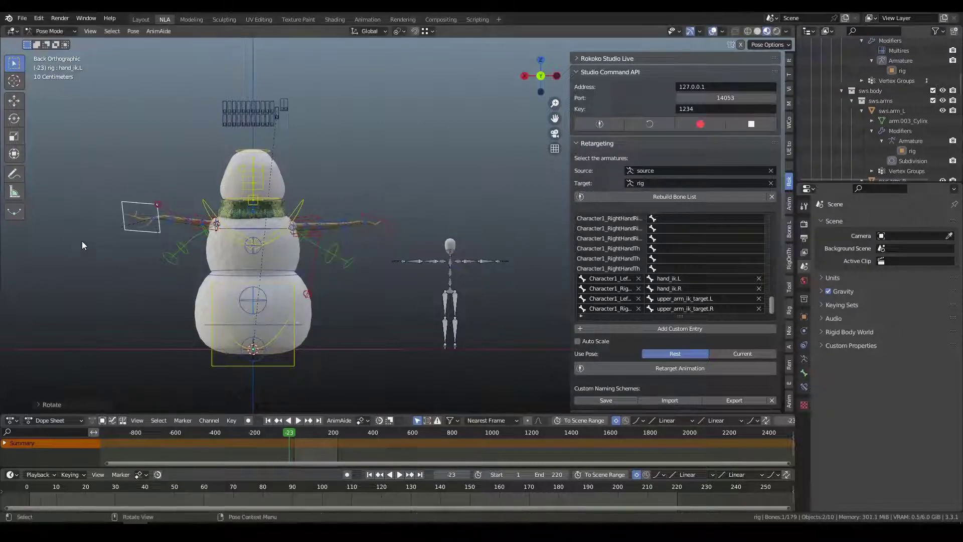
Rotate upper_arm_fk.L and upper_arm_fk.R level horizontally and nudge the left hand control.
{"action": "left_click", "coordinate": [206, 230]}
{"action": "key", "text": "r"}
{"action": "left_click", "coordinate": [263, 237]}
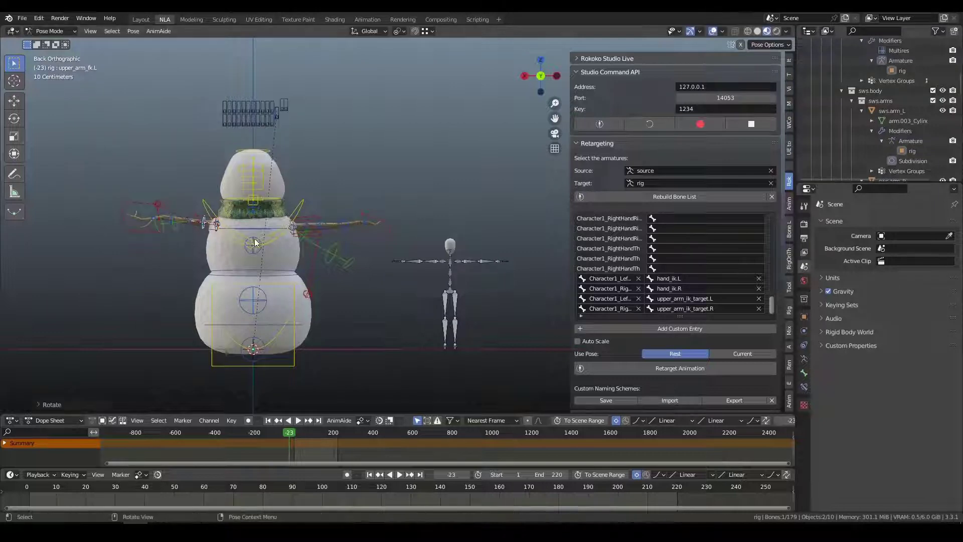
{"action": "left_click", "coordinate": [304, 240]}
{"action": "key", "text": "r"}
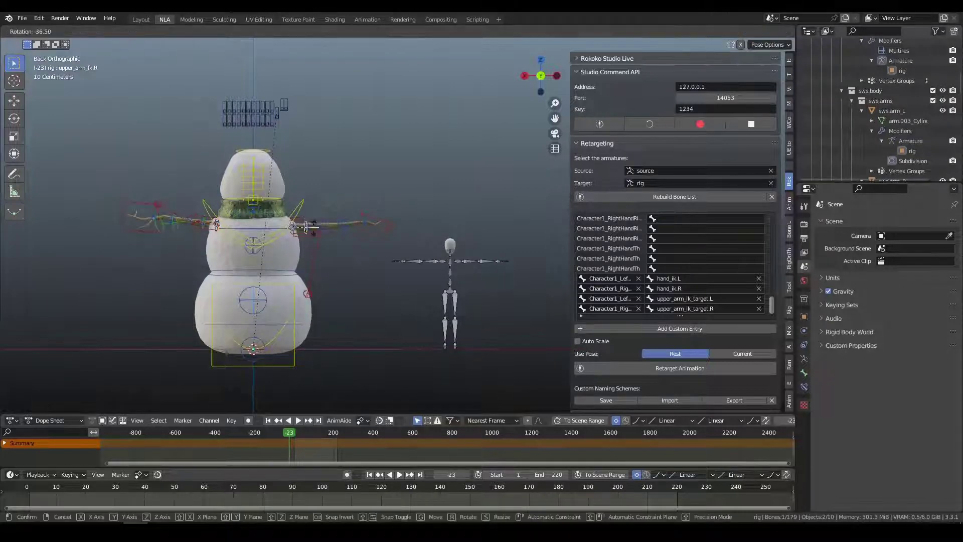
{"action": "left_click", "coordinate": [370, 287]}
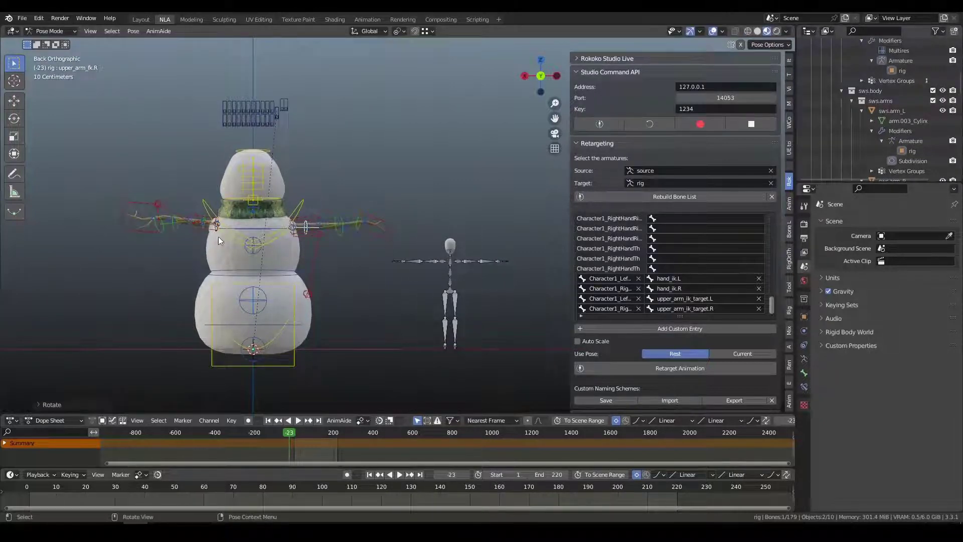
{"action": "left_click", "coordinate": [146, 232]}
{"action": "key", "text": "g"}
{"action": "left_click", "coordinate": [151, 240]}
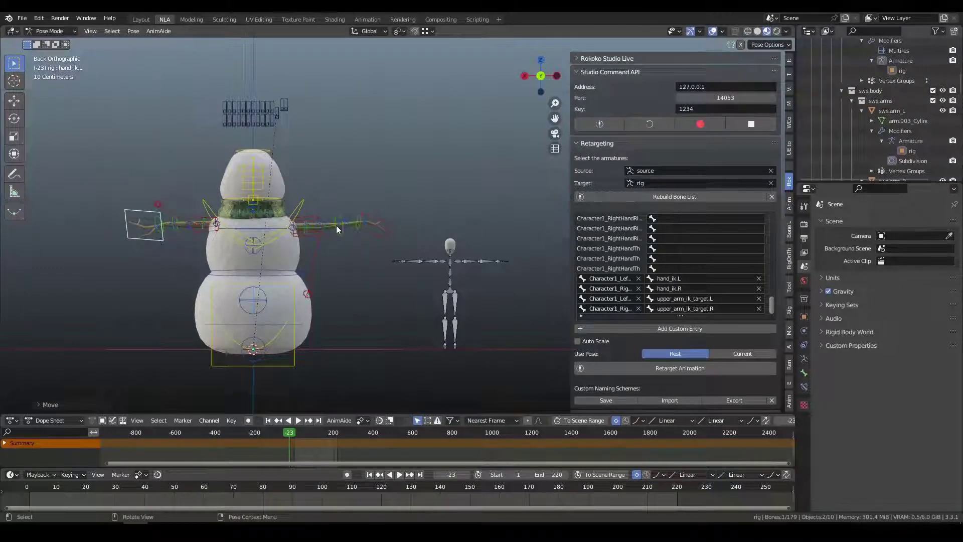
{"action": "middle_click_drag", "start_coordinate": [383, 313], "coordinate": [185, 231]}
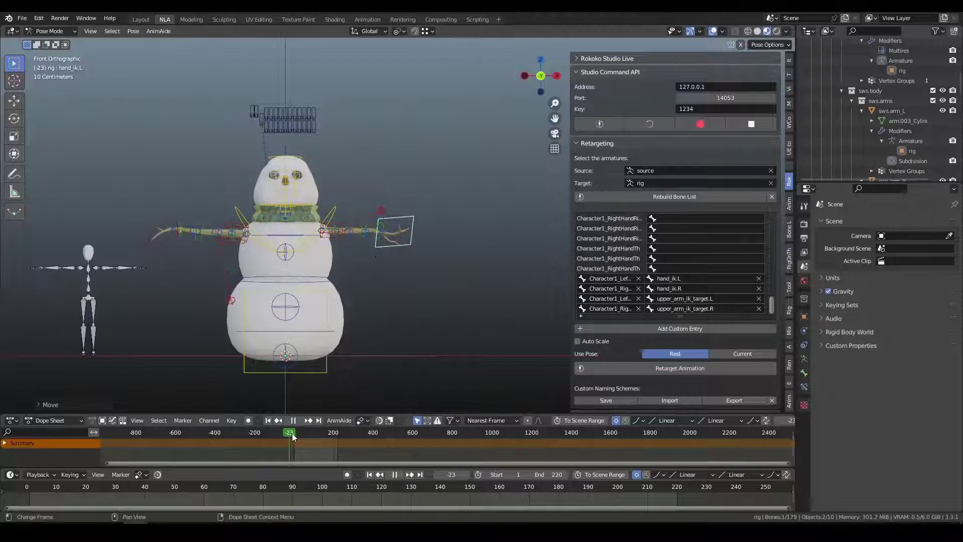
Select the source skeleton in Object Mode and show its transform values in the Item tab.
{"action": "left_click_drag", "start_coordinate": [293, 433], "coordinate": [317, 434]}
{"action": "left_click", "coordinate": [85, 305]}
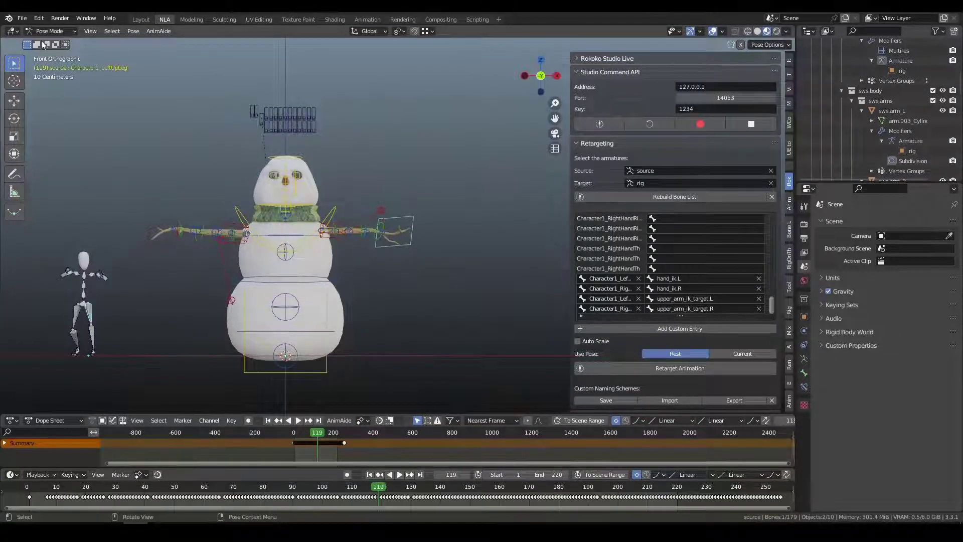
{"action": "left_click", "coordinate": [54, 31]}
{"action": "left_click", "coordinate": [64, 31]}
{"action": "left_click", "coordinate": [45, 43]}
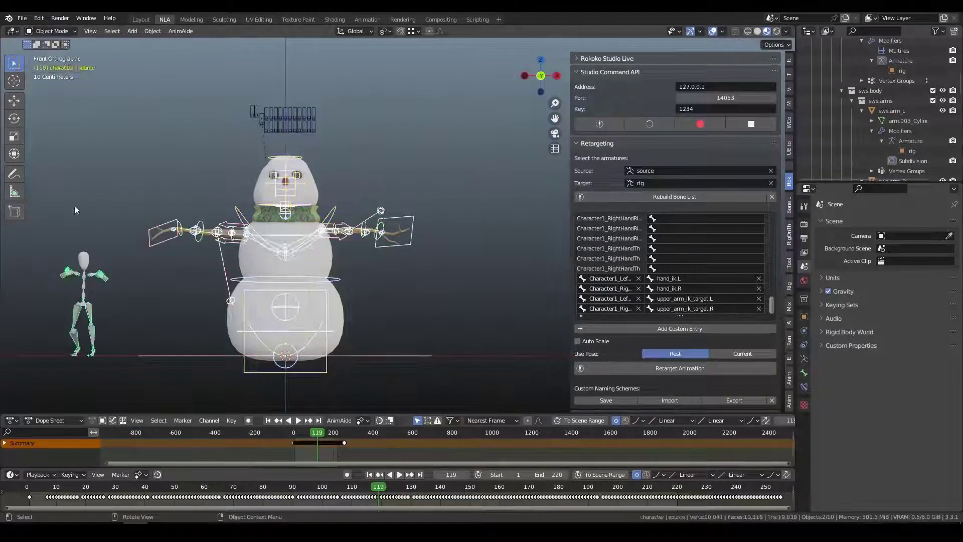
{"action": "left_click", "coordinate": [84, 280]}
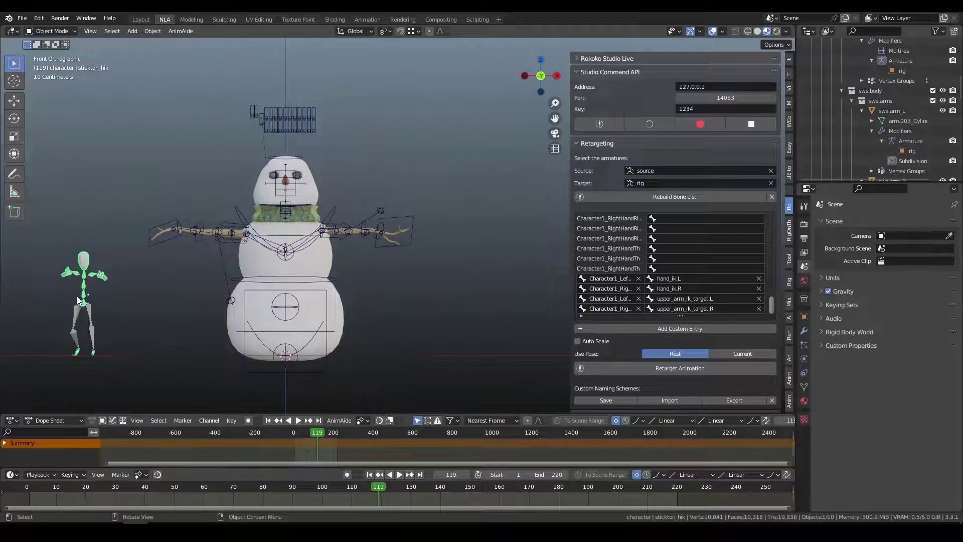
{"action": "left_click", "coordinate": [87, 313]}
{"action": "left_click", "coordinate": [790, 60]}
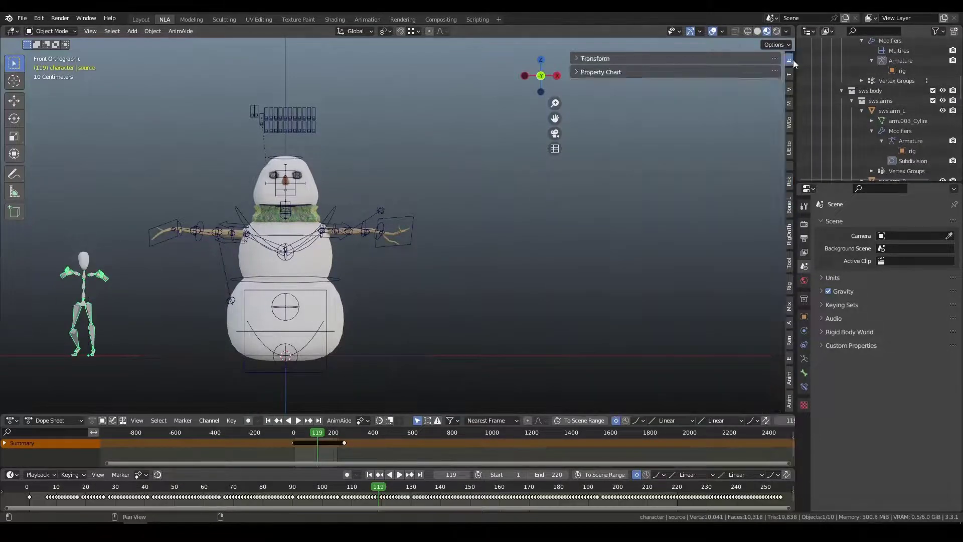
{"action": "left_click", "coordinate": [743, 58]}
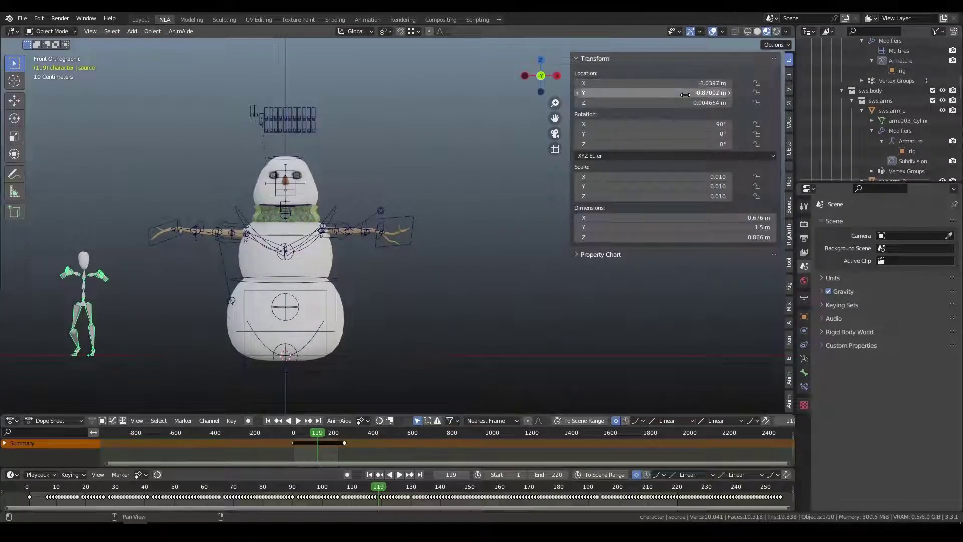
Scale the source skeleton up to 0.018 so it fits inside the snowman.
{"action": "key", "text": "s"}
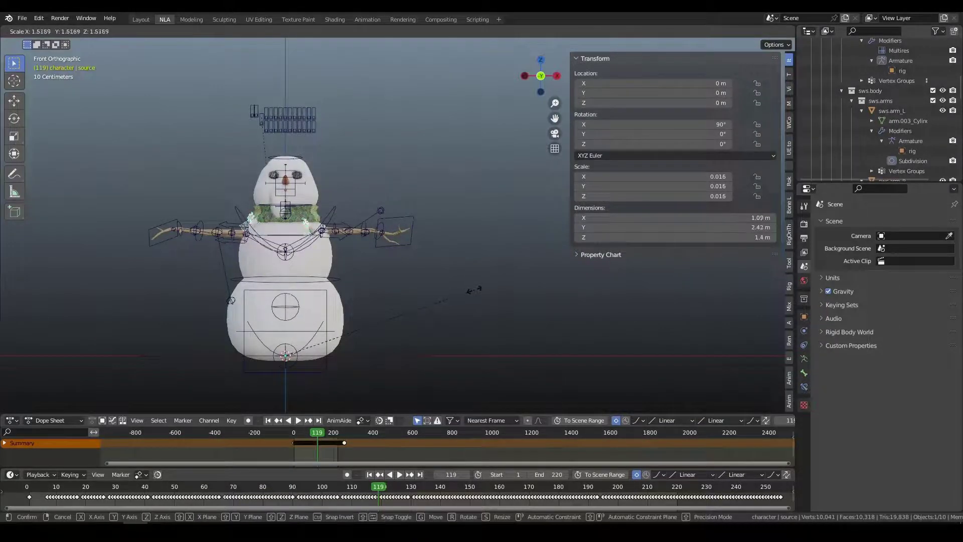
{"action": "left_click", "coordinate": [472, 289]}
{"action": "middle_click_drag", "start_coordinate": [438, 285], "coordinate": [252, 220]}
{"action": "key", "text": "s"}
{"action": "left_click", "coordinate": [406, 301]}
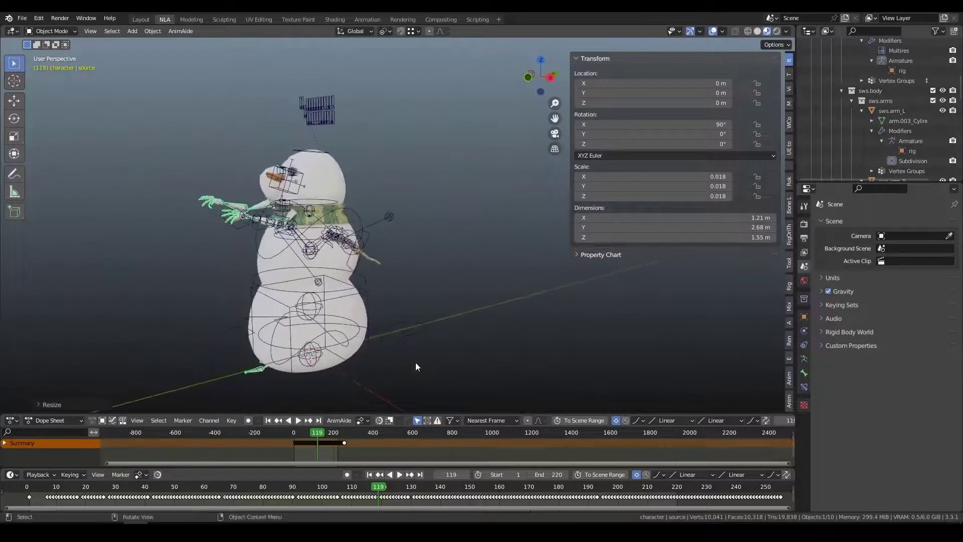
{"action": "middle_click_drag", "start_coordinate": [349, 294], "coordinate": [416, 318]}
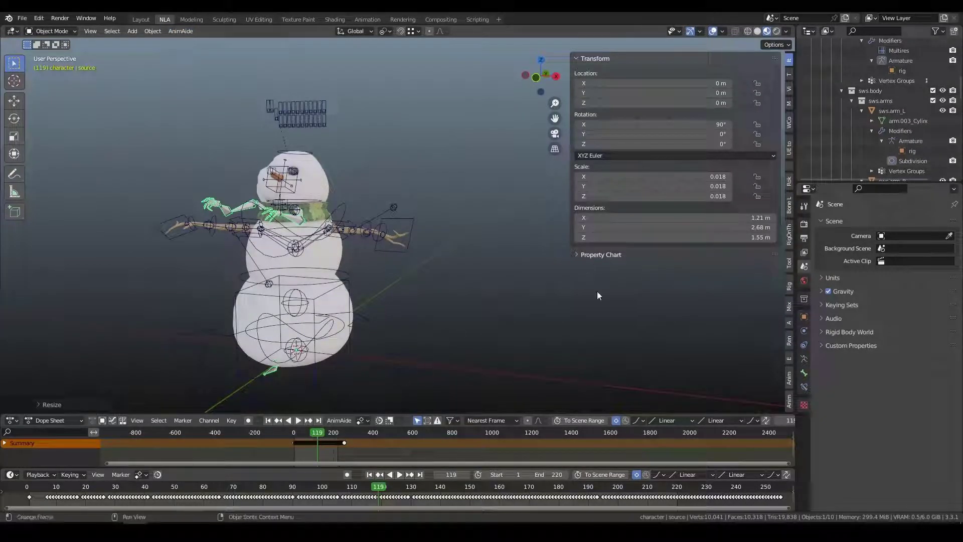
{"action": "left_click", "coordinate": [790, 183]}
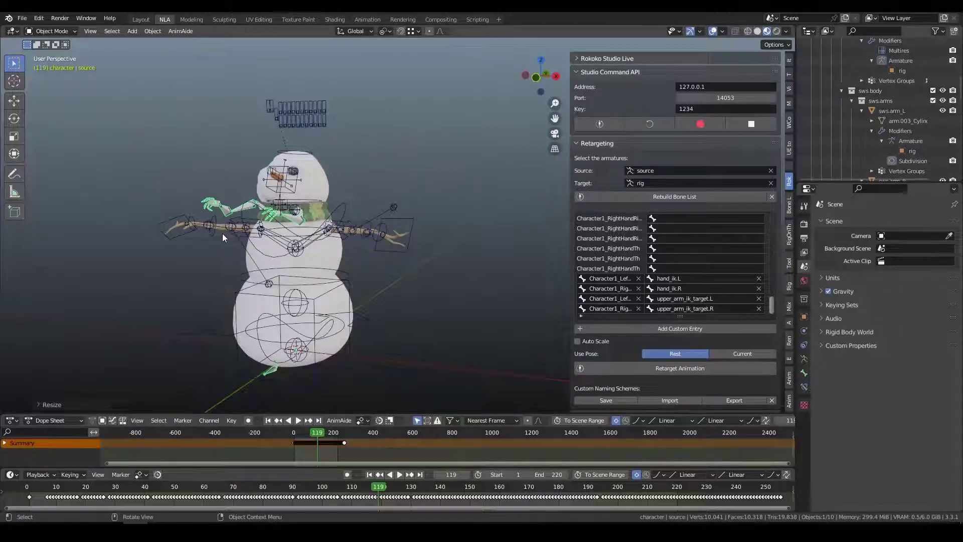
Toggle the source armature into Edit Mode and back, then run Retarget Animation onto the snowman.
{"action": "key", "text": "Tab"}
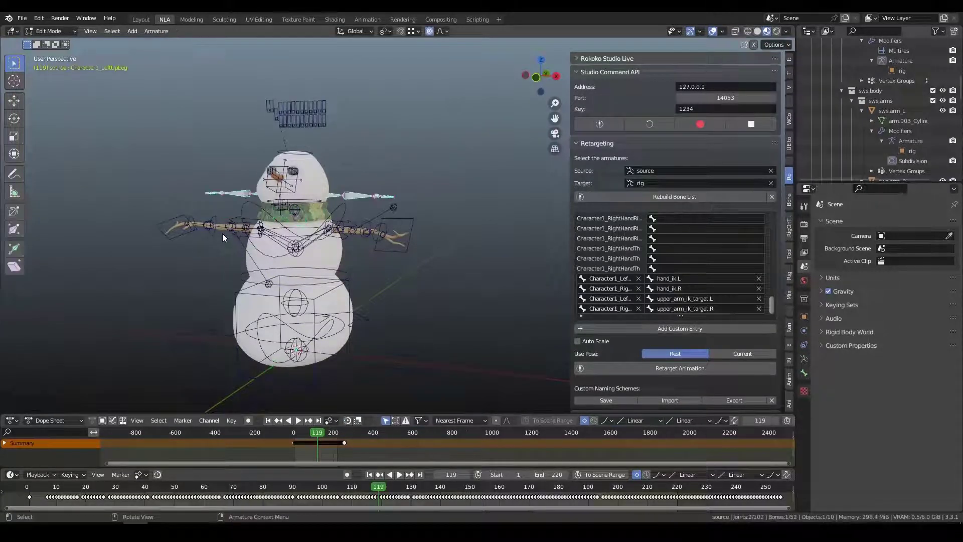
{"action": "key", "text": "Tab"}
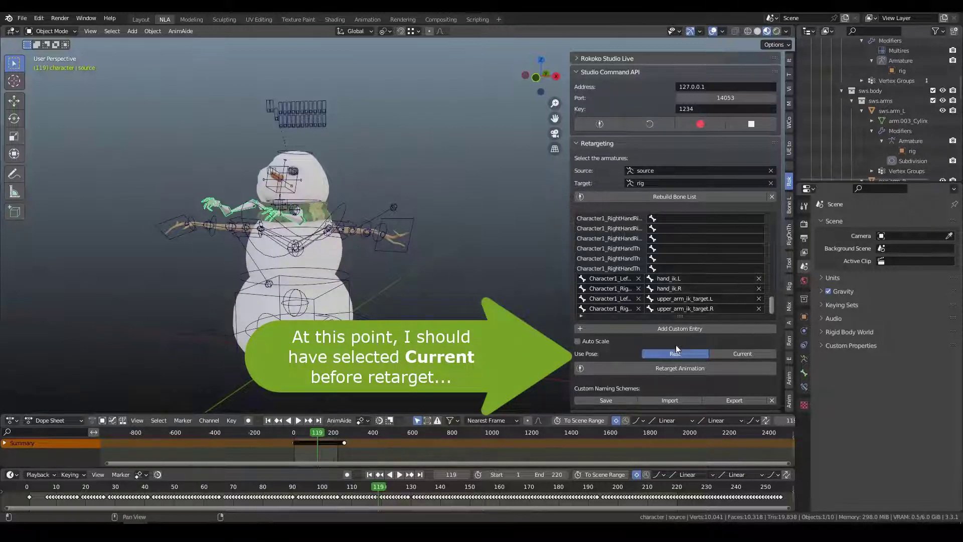
{"action": "left_click", "coordinate": [624, 367]}
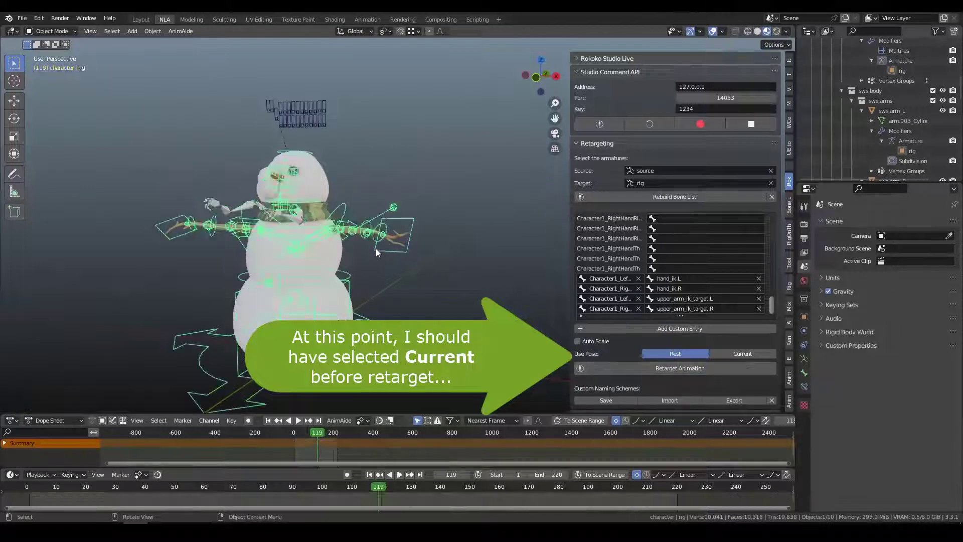
{"action": "left_click", "coordinate": [634, 368]}
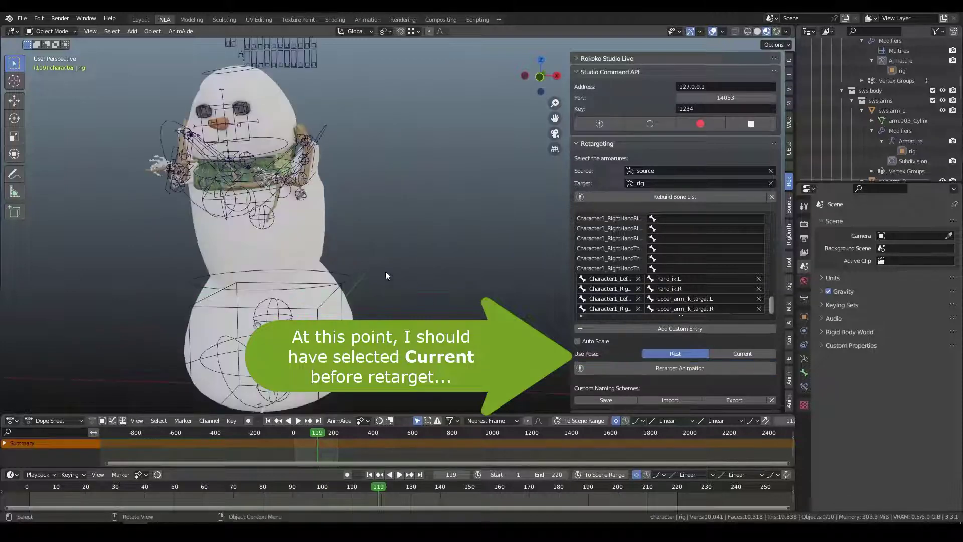
Put the snowman rig in Pose Mode and hide the viewport overlays.
{"action": "mouse_move", "coordinate": [377, 271]}
{"action": "middle_mouse_down"}
{"action": "mouse_move", "coordinate": [424, 272]}
{"action": "mouse_move", "coordinate": [485, 257]}
{"action": "mouse_move", "coordinate": [521, 264]}
{"action": "mouse_move", "coordinate": [408, 273]}
{"action": "mouse_move", "coordinate": [396, 284]}
{"action": "mouse_move", "coordinate": [387, 273]}
{"action": "middle_mouse_up"}
{"action": "scroll", "coordinate": [423, 272], "scroll_direction": "down", "scroll_amount": 2}
{"action": "key", "text": "alt+shift+z"}
{"action": "key", "text": "alt+shift+z"}
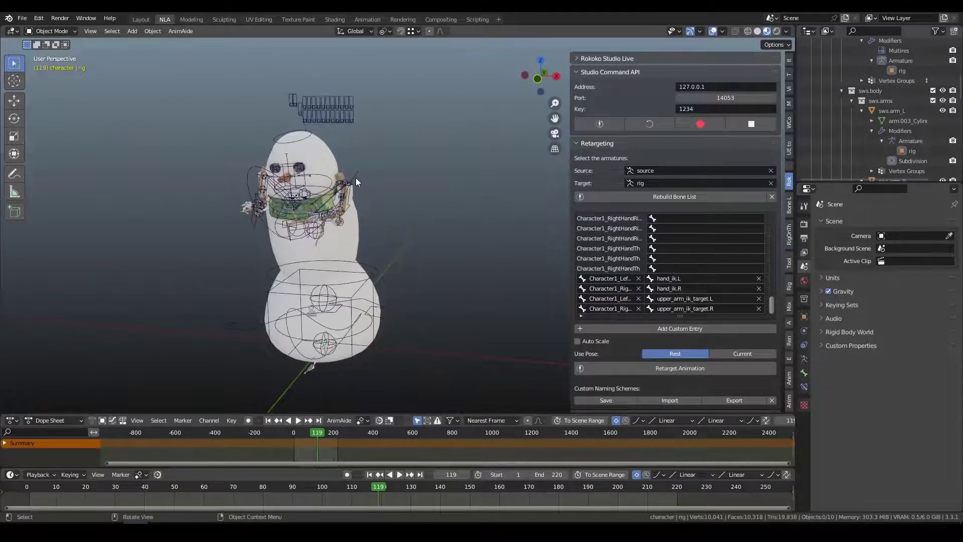
{"action": "left_click", "coordinate": [356, 178]}
{"action": "left_click", "coordinate": [68, 29]}
{"action": "left_click", "coordinate": [67, 64]}
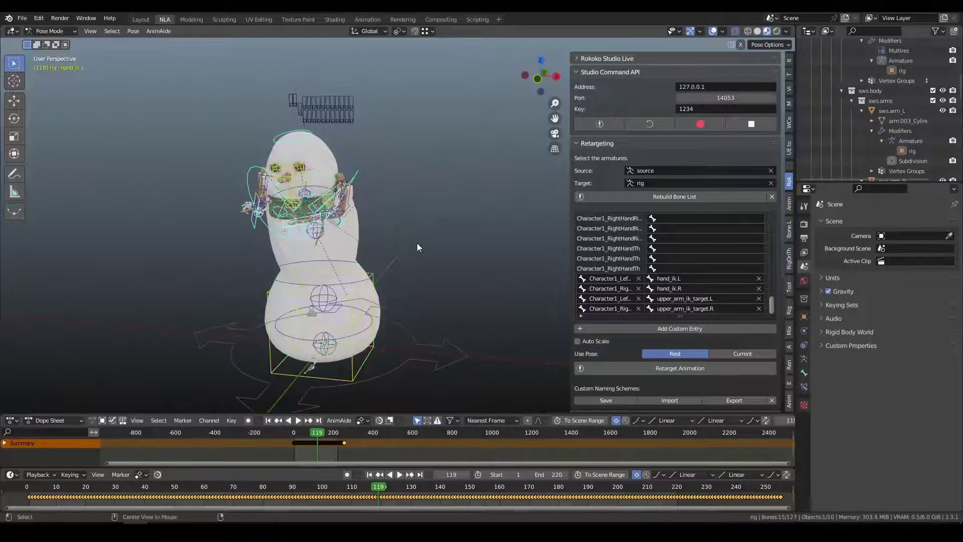
{"action": "key", "text": "alt+shift+z"}
{"action": "middle_click_drag", "start_coordinate": [416, 242], "coordinate": [433, 226]}
Play and scrub the retargeted animation, then return to frame 1.
{"action": "key", "text": "space"}
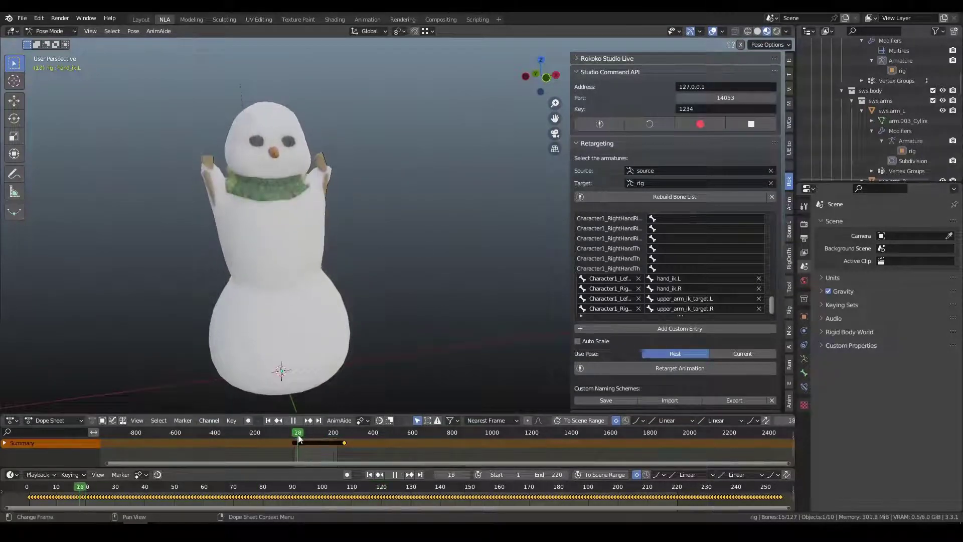
{"action": "left_click_drag", "start_coordinate": [322, 435], "coordinate": [301, 431]}
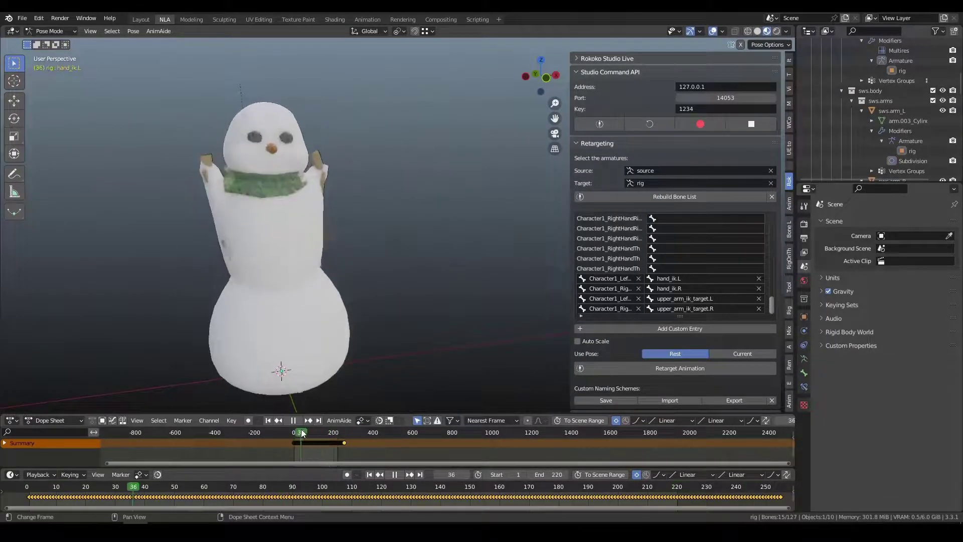
{"action": "left_click", "coordinate": [267, 422]}
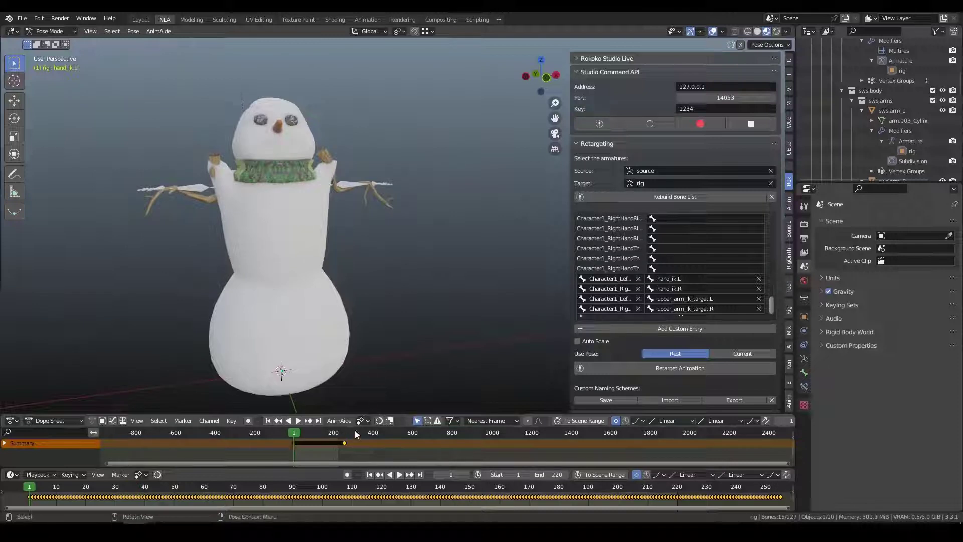
Turn on AnimAide's Anim Offset and enlarge the Graph Editor showing the curves.
{"action": "left_click", "coordinate": [163, 32]}
{"action": "mouse_move", "coordinate": [184, 58]}
{"action": "left_click", "coordinate": [250, 58]}
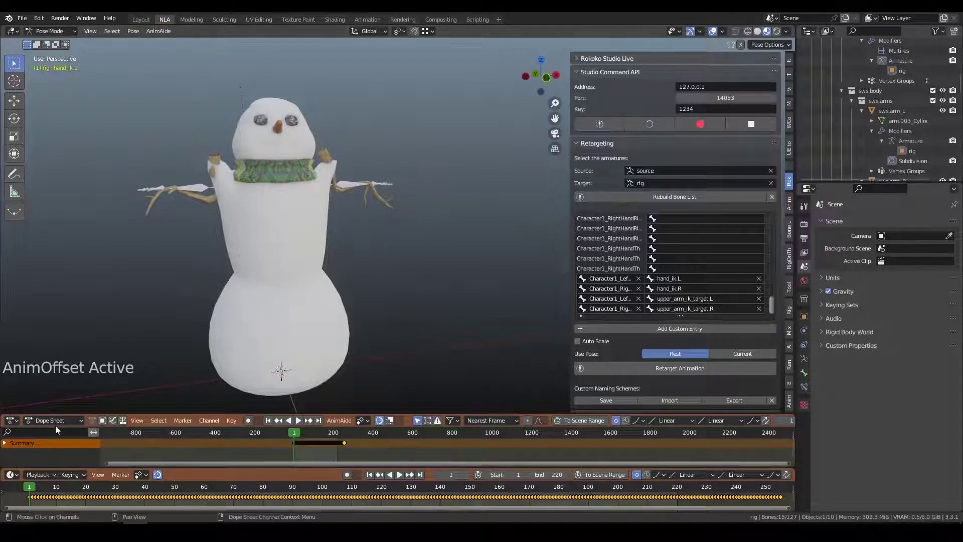
{"action": "key", "text": "ctrl+Tab"}
{"action": "left_click_drag", "start_coordinate": [114, 414], "coordinate": [125, 357]}
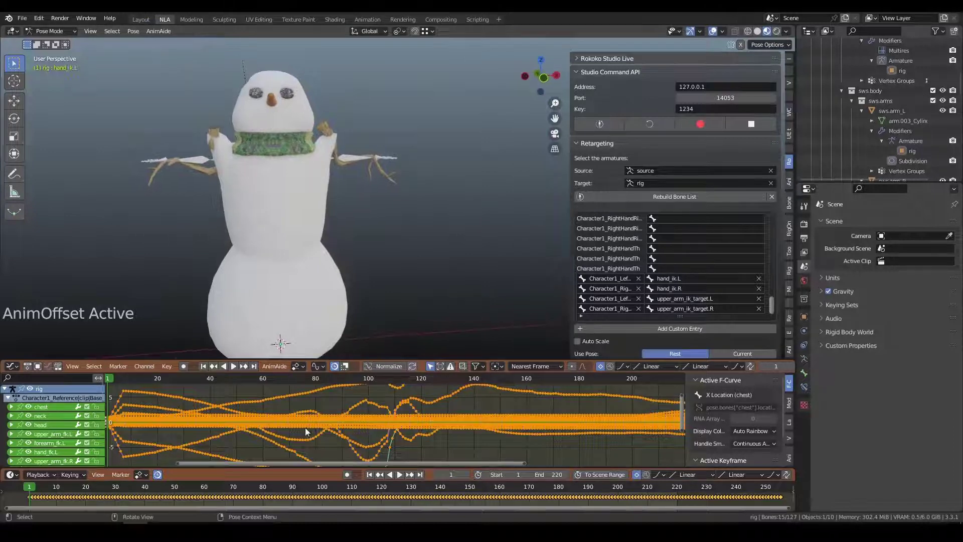
Clear all pose transforms, deselect the bones, and play the animation.
{"action": "left_click", "coordinate": [133, 31]}
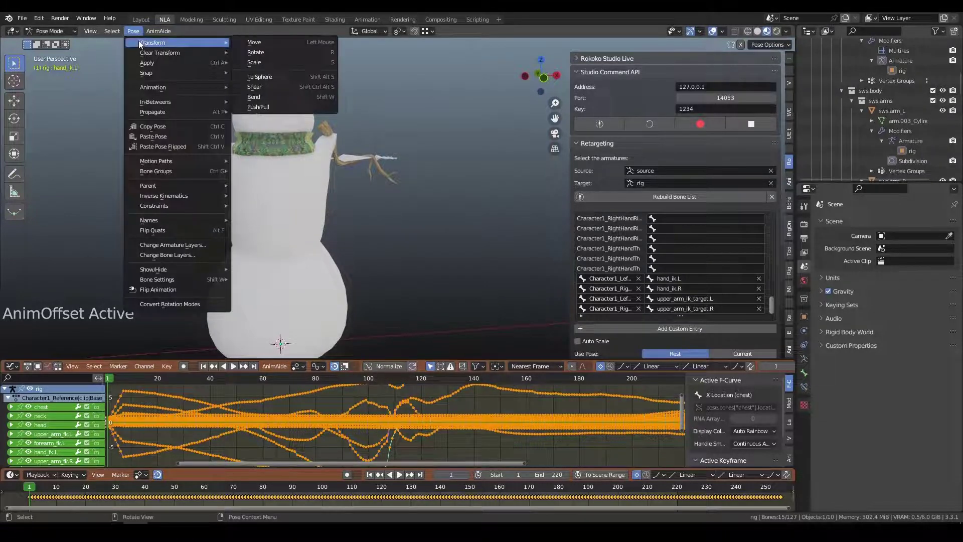
{"action": "mouse_move", "coordinate": [194, 55]}
{"action": "left_click", "coordinate": [254, 48]}
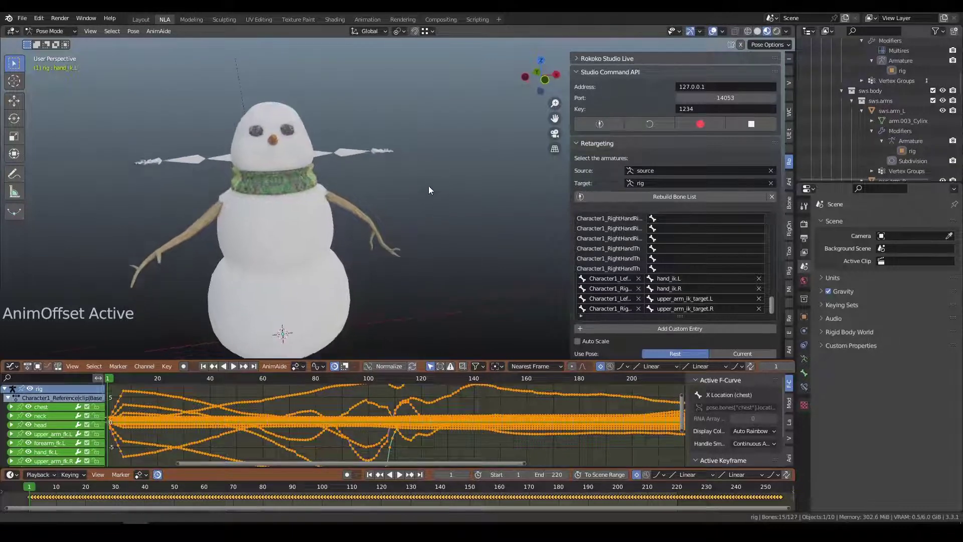
{"action": "scroll", "coordinate": [429, 184], "scroll_direction": "down", "scroll_amount": 3, "text": "shift"}
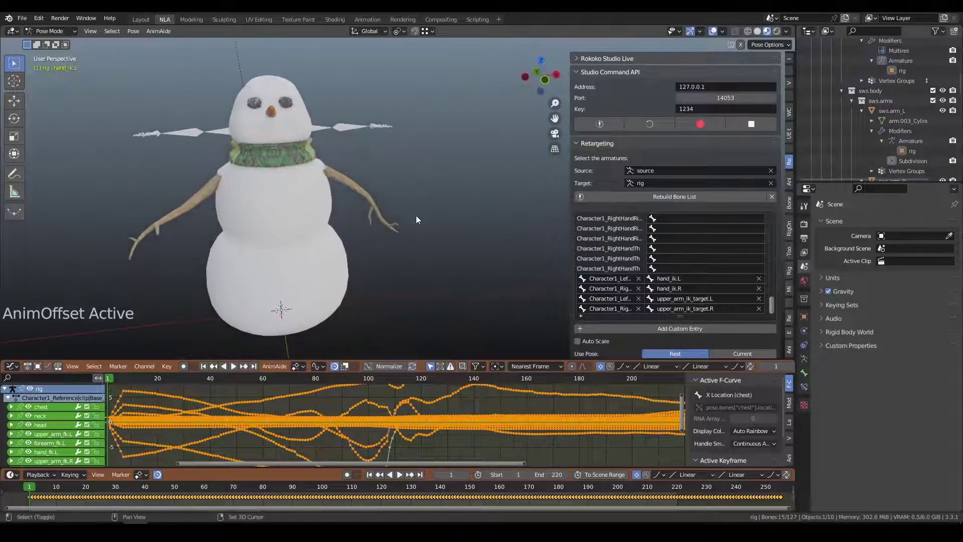
{"action": "left_click", "coordinate": [157, 252]}
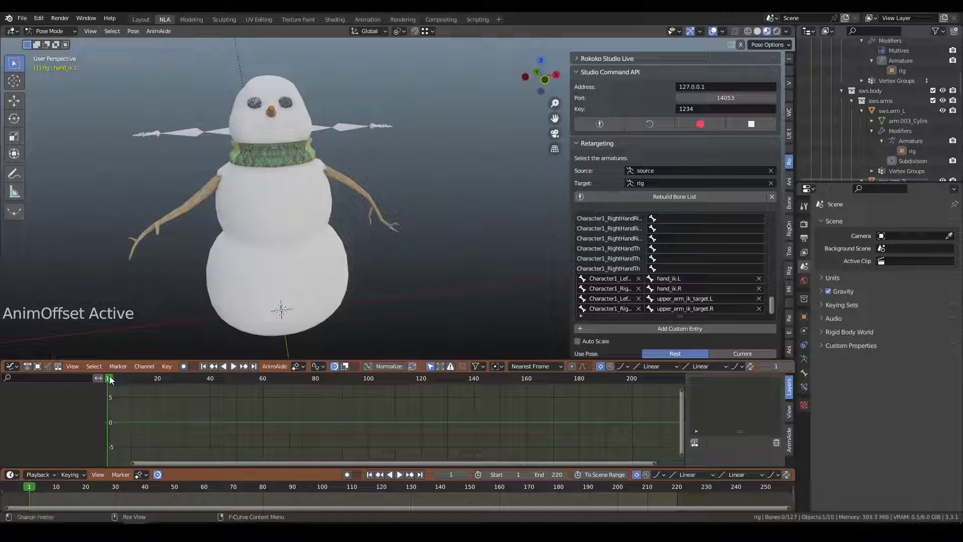
{"action": "key", "text": "space"}
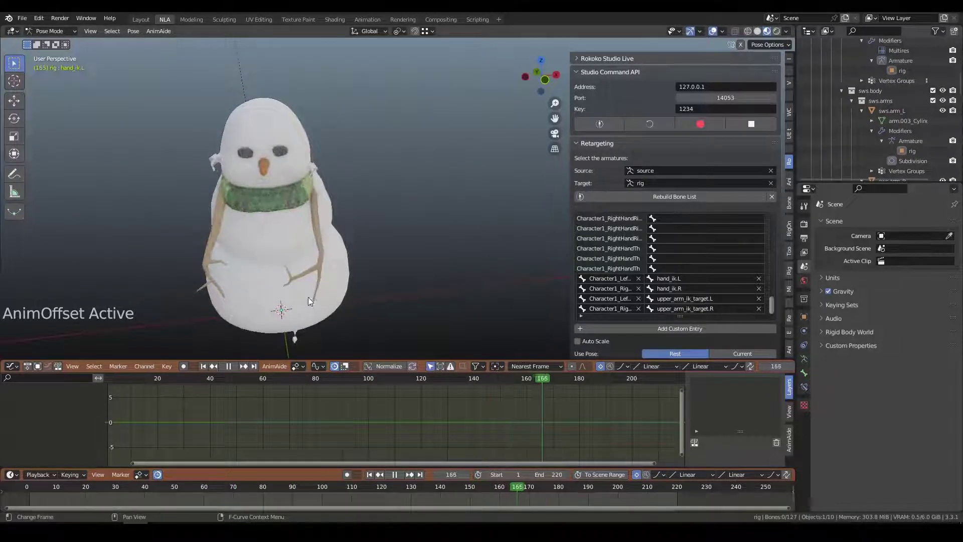
Stop playback at frame 1, unhide the rig controls and select both hand IK controls in orthographic view.
{"action": "key", "text": "Escape"}
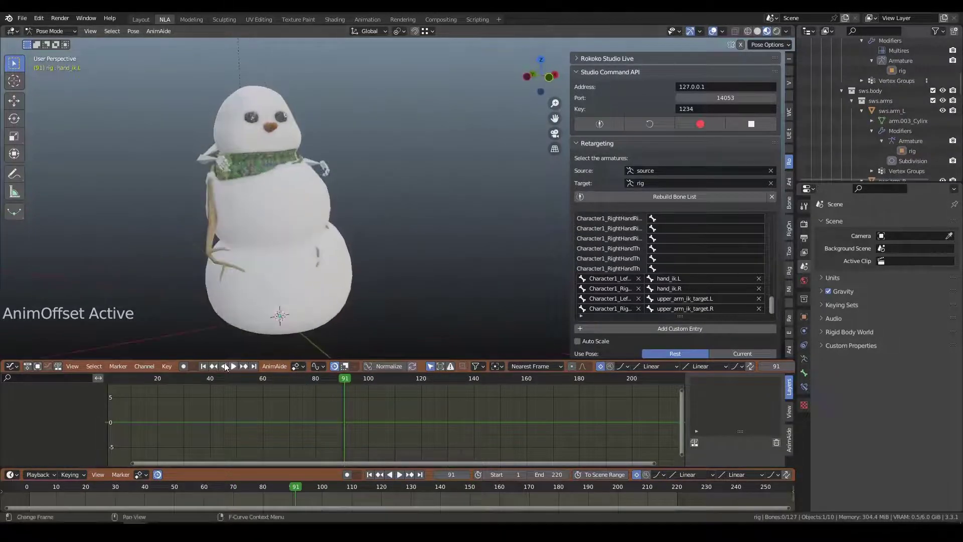
{"action": "left_click", "coordinate": [203, 366]}
{"action": "middle_click_drag", "start_coordinate": [303, 218], "coordinate": [273, 232]}
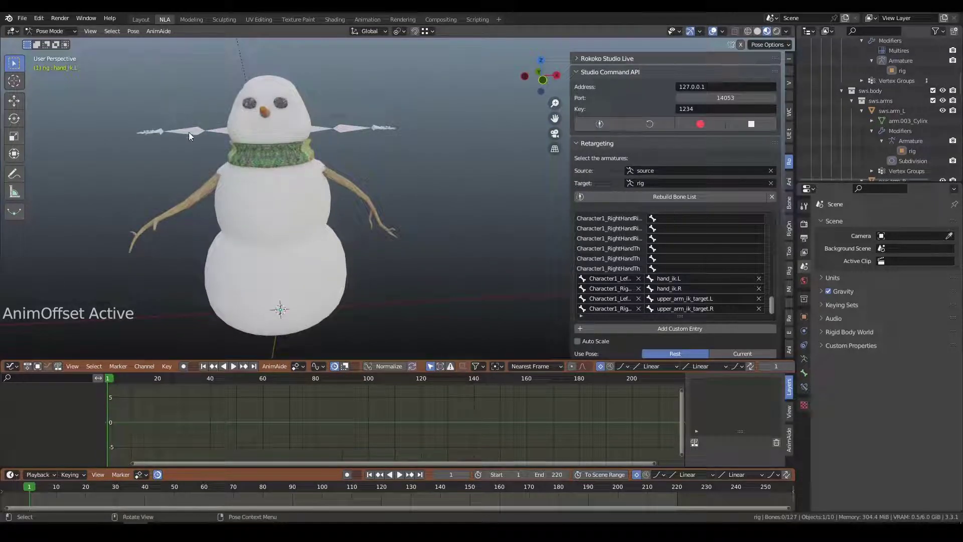
{"action": "key", "text": "alt+h"}
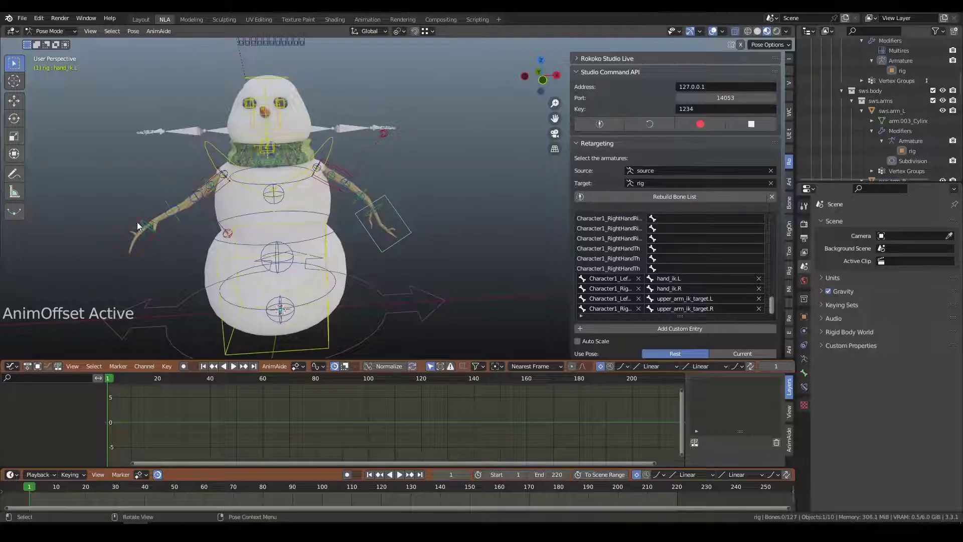
{"action": "left_click", "coordinate": [131, 225]}
{"action": "left_click", "coordinate": [394, 212], "text": "shift"}
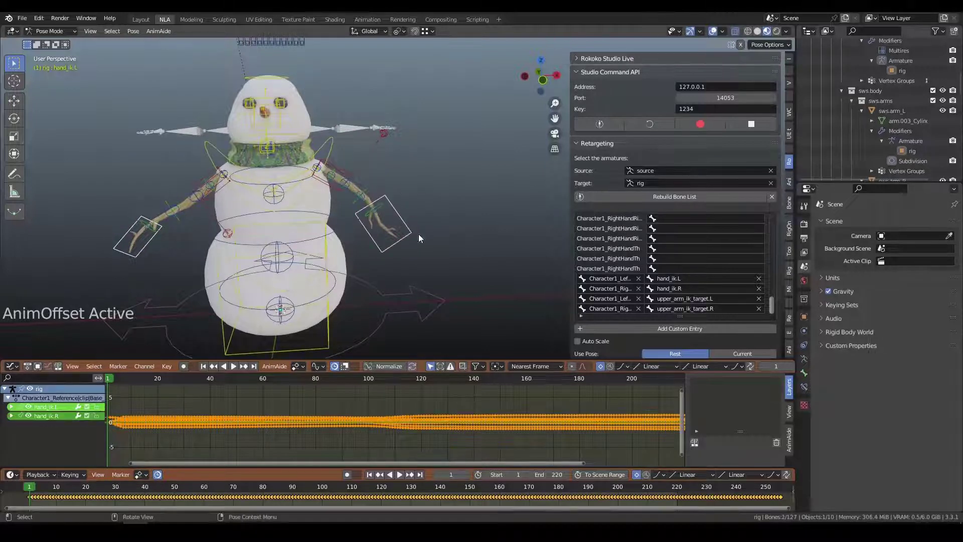
{"action": "middle_click_drag", "start_coordinate": [327, 258], "coordinate": [422, 240], "text": "alt"}
Move and rotate the left hand IK control, then rotate the right hand control to raise its arm.
{"action": "left_click", "coordinate": [420, 243]}
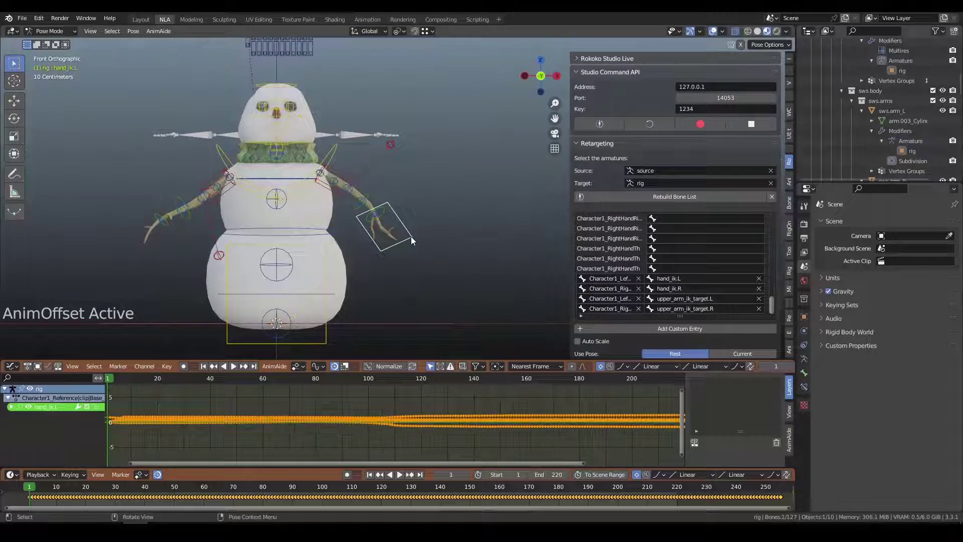
{"action": "key", "text": "g"}
{"action": "left_click", "coordinate": [425, 200]}
{"action": "key", "text": "r"}
{"action": "left_click", "coordinate": [454, 154]}
{"action": "left_click", "coordinate": [167, 230]}
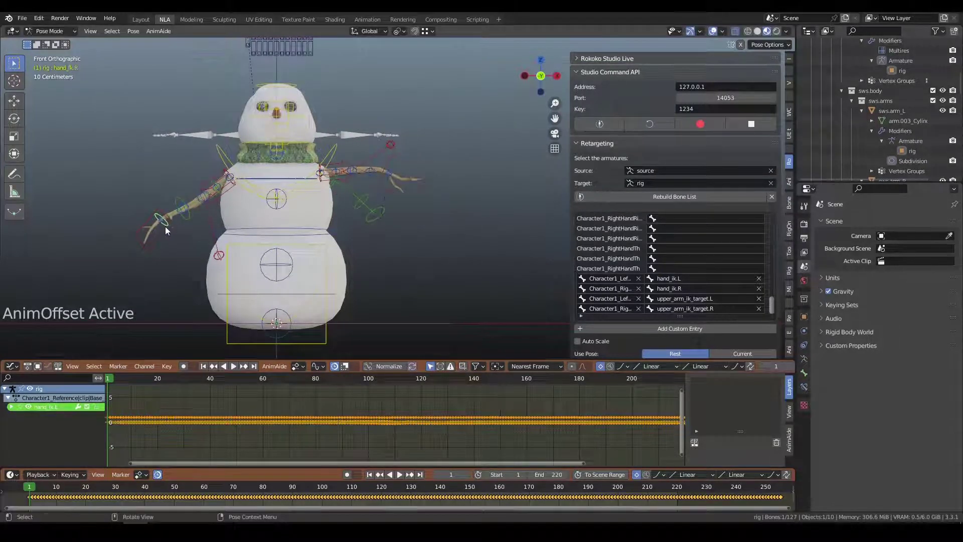
{"action": "key", "text": "r"}
{"action": "left_click", "coordinate": [134, 189]}
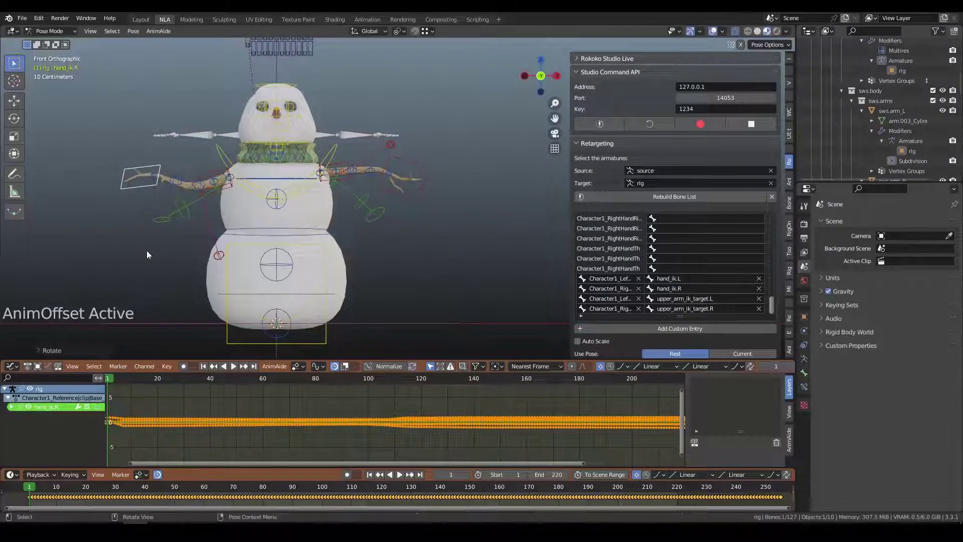
Recentre the view on the rig and rotate the right upper arm IK control.
{"action": "key", "text": "Home"}
{"action": "scroll", "coordinate": [231, 411], "scroll_direction": "up", "scroll_amount": 6}
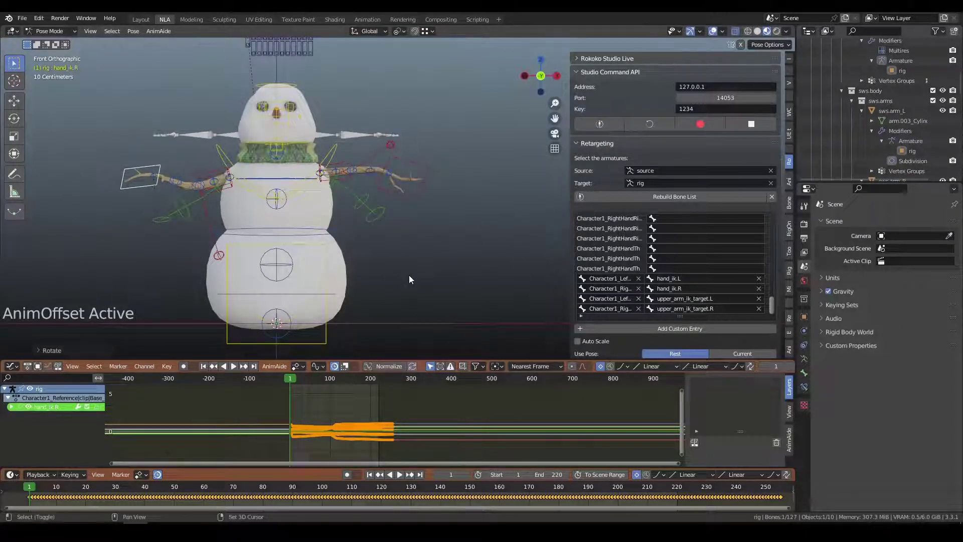
{"action": "middle_click_drag", "start_coordinate": [408, 275], "coordinate": [372, 291], "text": "shift"}
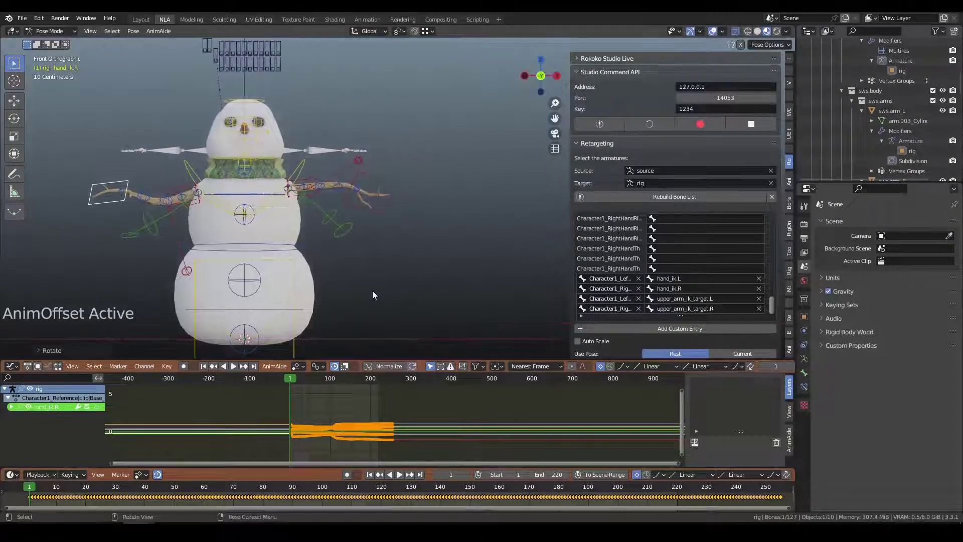
{"action": "left_click", "coordinate": [185, 206]}
{"action": "key", "text": "r"}
{"action": "left_click", "coordinate": [176, 203]}
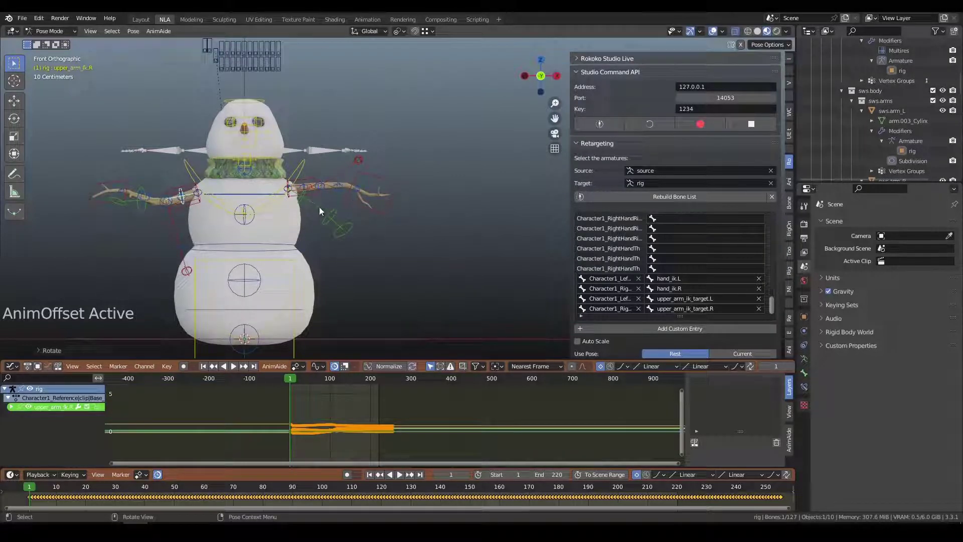
{"action": "left_click", "coordinate": [304, 200]}
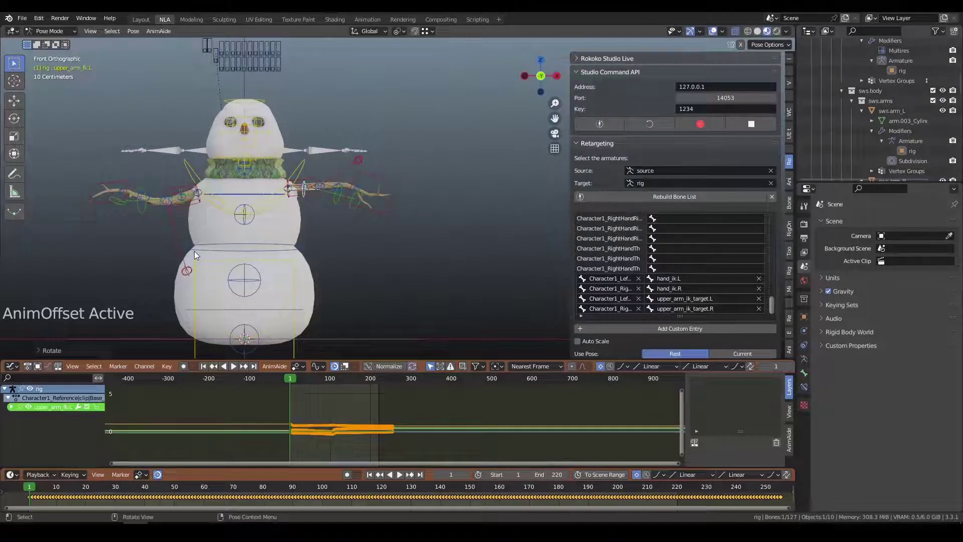
Move both arms' IK targets onto the twig arms, scrub to check, and view in perspective.
{"action": "left_click", "coordinate": [187, 273]}
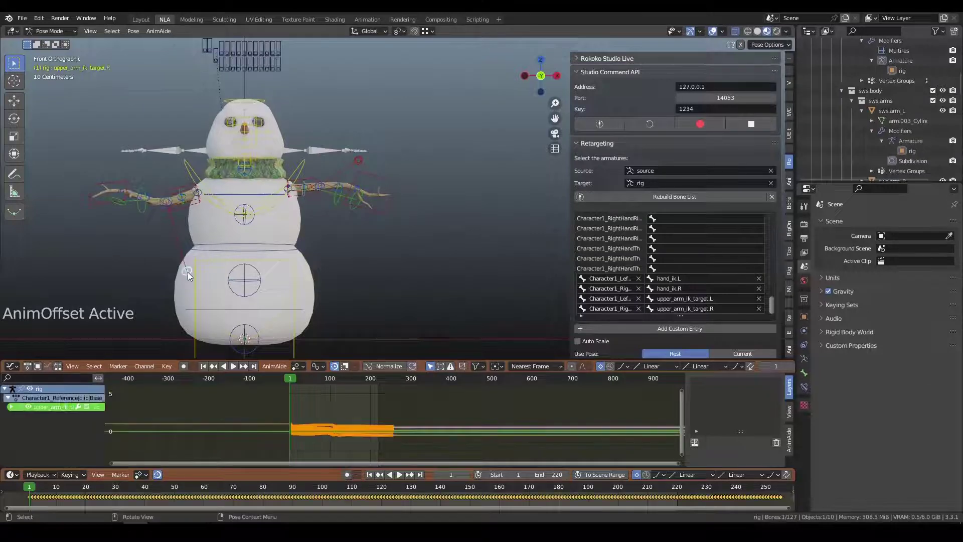
{"action": "left_click_drag", "start_coordinate": [187, 272], "coordinate": [147, 225]}
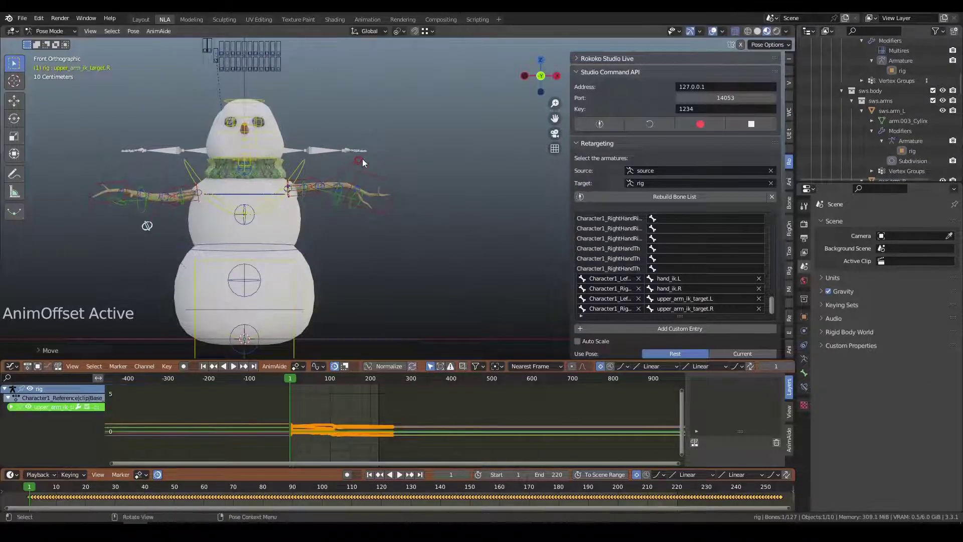
{"action": "left_click_drag", "start_coordinate": [360, 161], "coordinate": [352, 194]}
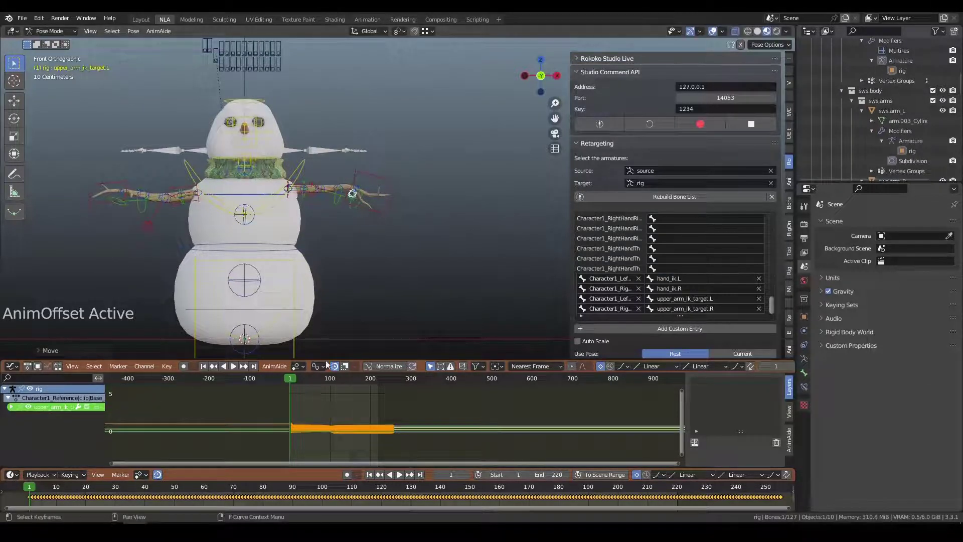
{"action": "mouse_move", "coordinate": [295, 381]}
{"action": "left_mouse_down"}
{"action": "mouse_move", "coordinate": [343, 380]}
{"action": "mouse_move", "coordinate": [276, 375]}
{"action": "mouse_move", "coordinate": [320, 371]}
{"action": "mouse_move", "coordinate": [311, 371]}
{"action": "left_mouse_up"}
{"action": "middle_click_drag", "start_coordinate": [382, 245], "coordinate": [387, 277]}
Move the left hand IK control, then play and scrub the animation to frame 80.
{"action": "left_click", "coordinate": [318, 276]}
{"action": "key", "text": "g"}
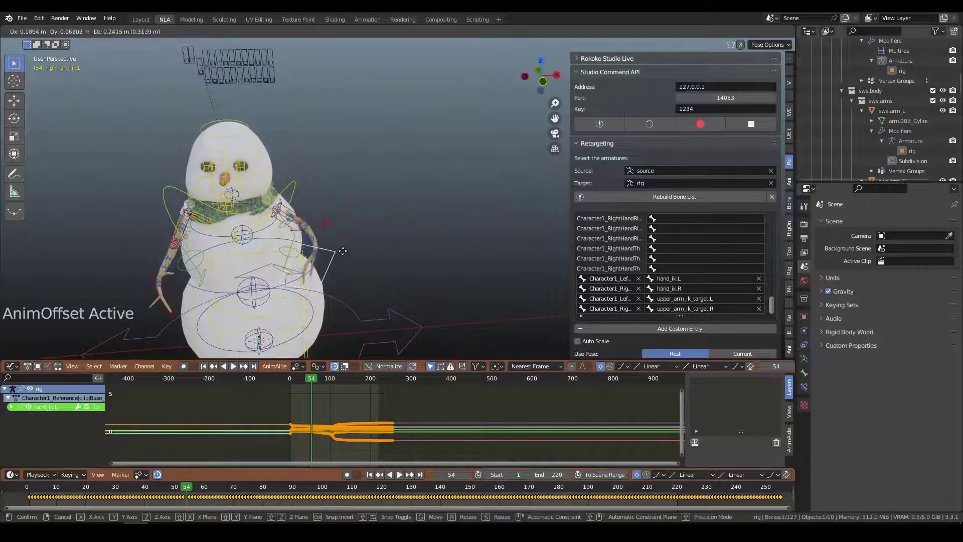
{"action": "left_click", "coordinate": [386, 356]}
{"action": "key", "text": "space"}
{"action": "left_click", "coordinate": [274, 380]}
{"action": "left_click_drag", "start_coordinate": [273, 380], "coordinate": [353, 369]}
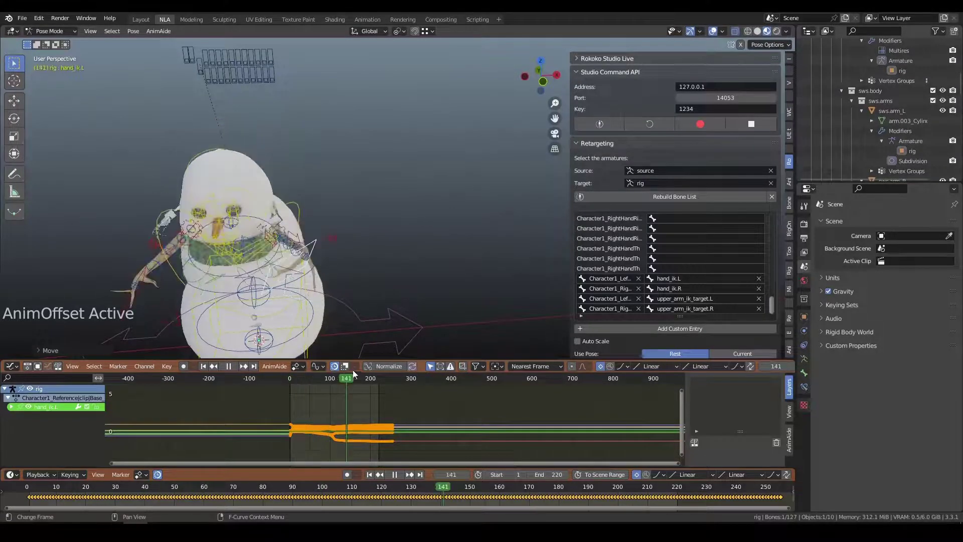
{"action": "key", "text": "space"}
{"action": "left_click", "coordinate": [322, 377]}
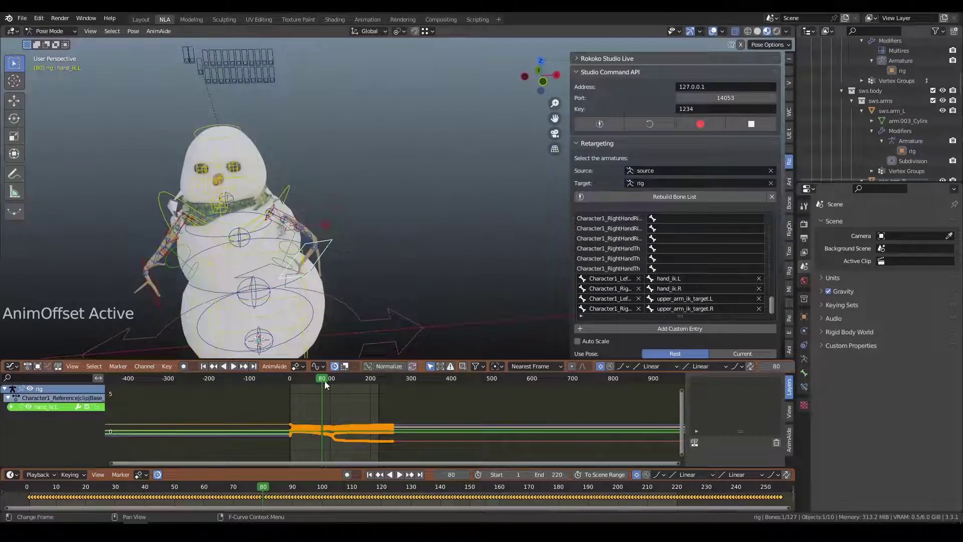
Show the AnimAide curve tools, deselect the strip and play the animation to around frame 130.
{"action": "left_click", "coordinate": [790, 439]}
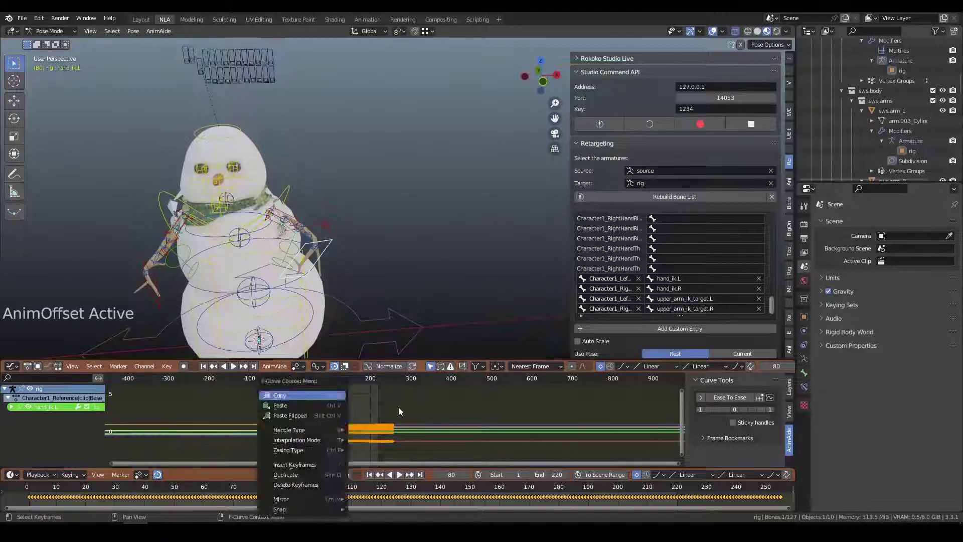
{"action": "left_click", "coordinate": [362, 413]}
{"action": "key", "text": "space"}
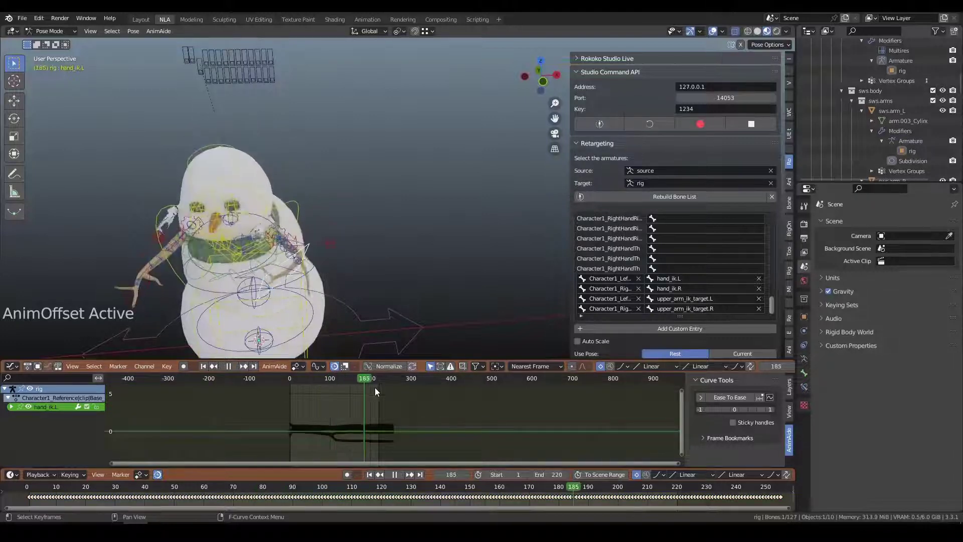
{"action": "key", "text": "Escape"}
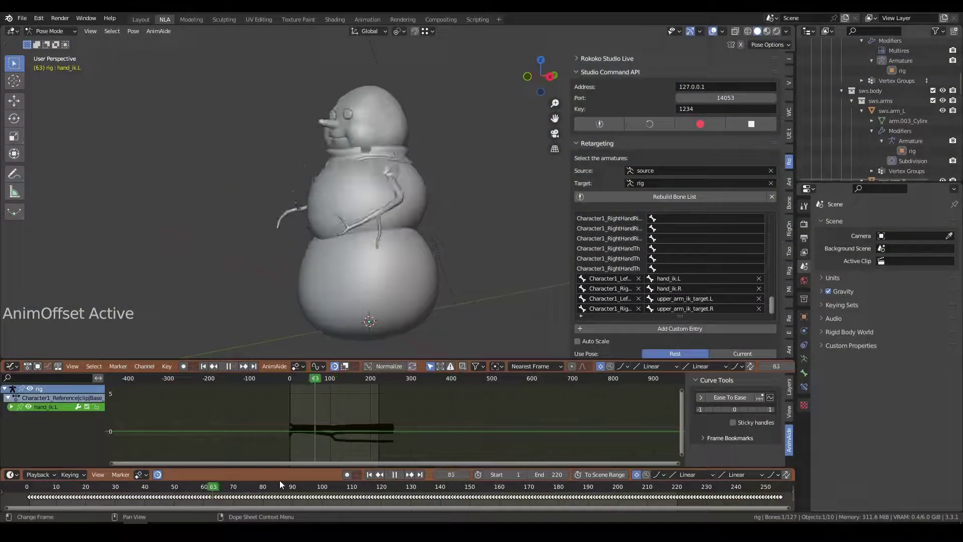
{"action": "key", "text": "space"}
Turn on X-ray with Alt+Z and orbit to a front view of the snowman.
{"action": "middle_click_drag", "start_coordinate": [441, 341], "coordinate": [406, 309]}
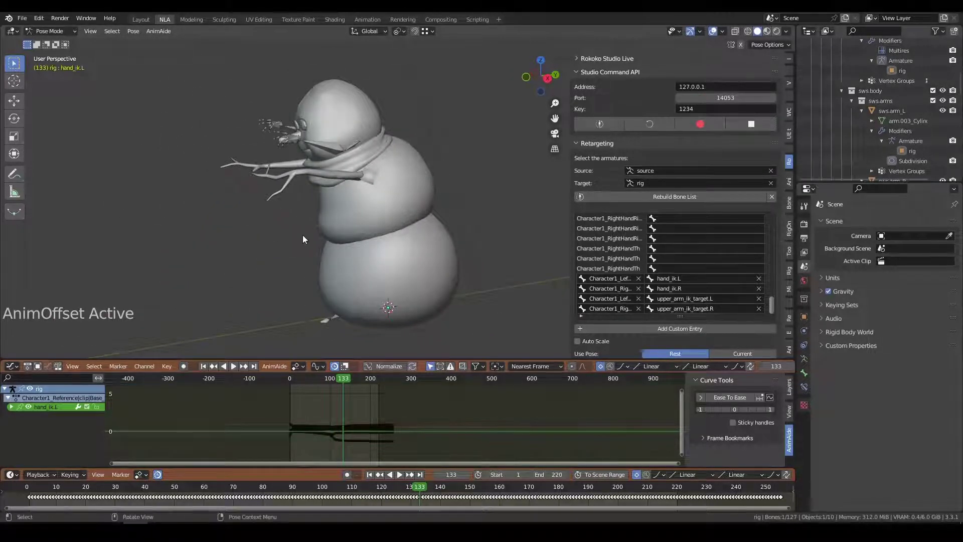
{"action": "key", "text": "alt+z"}
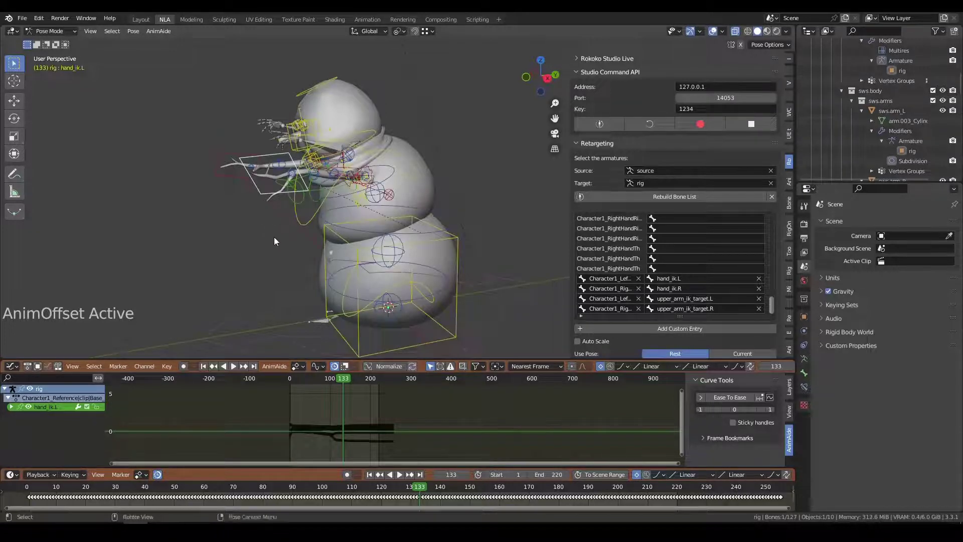
{"action": "middle_click_drag", "start_coordinate": [269, 243], "coordinate": [316, 223]}
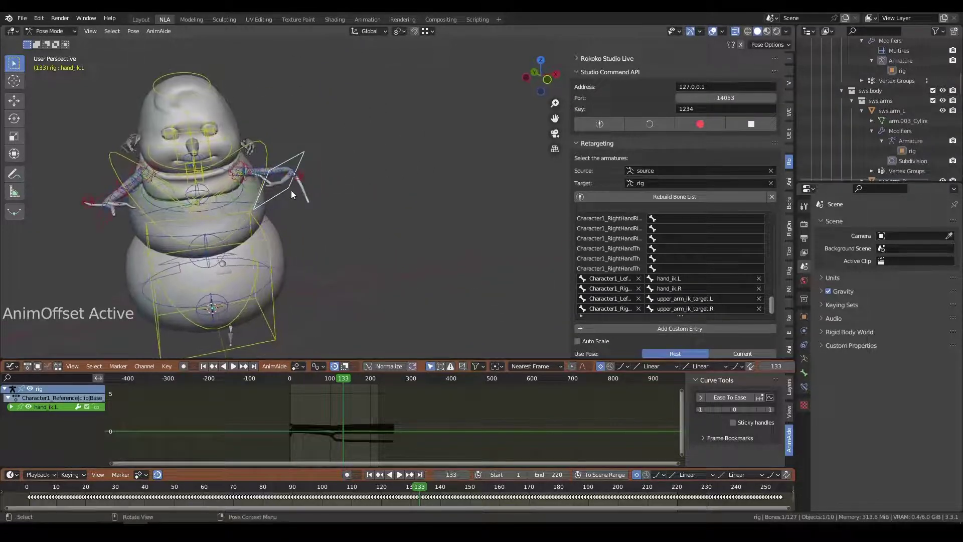
{"action": "left_click", "coordinate": [789, 58]}
Blend the left arm's IK-FK slider partway toward FK and play the animation to frame 185.
{"action": "left_click_drag", "start_coordinate": [657, 282], "coordinate": [730, 282]}
{"action": "key", "text": "space"}
{"action": "left_click_drag", "start_coordinate": [342, 381], "coordinate": [321, 380]}
{"action": "key", "text": "space"}
Set the IK-FK slider to 1.000 and review the motion from side and front views.
{"action": "left_click_drag", "start_coordinate": [626, 281], "coordinate": [773, 282]}
{"action": "key", "text": "space"}
{"action": "key", "text": "space"}
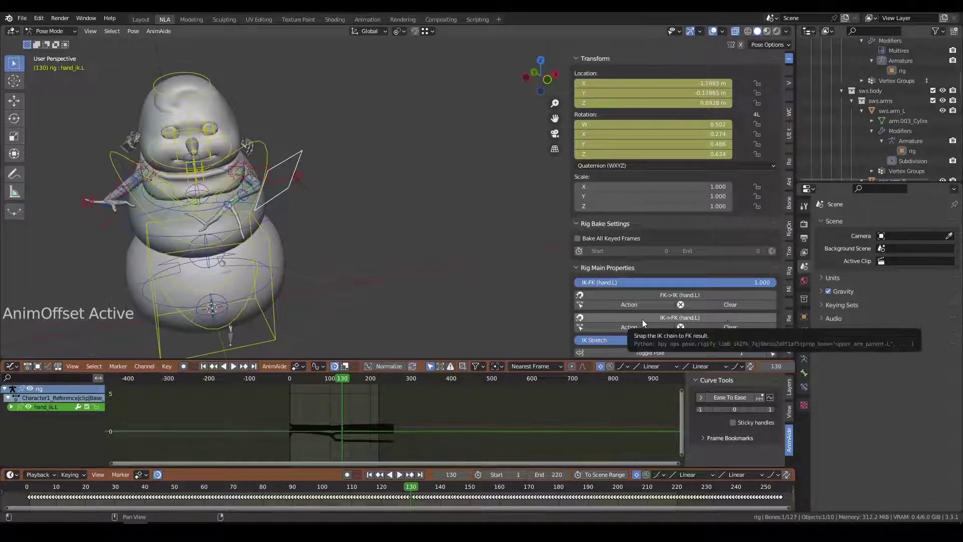
{"action": "left_click_drag", "start_coordinate": [336, 380], "coordinate": [359, 380]}
{"action": "middle_click_drag", "start_coordinate": [329, 342], "coordinate": [287, 230]}
{"action": "scroll", "coordinate": [323, 297], "scroll_direction": "down", "scroll_amount": 3}
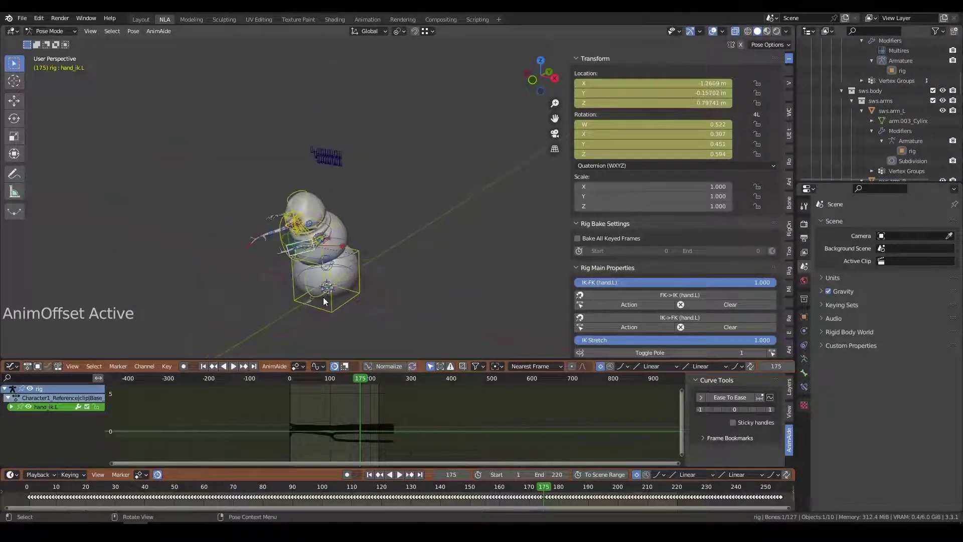
{"action": "scroll", "coordinate": [329, 257], "scroll_direction": "up", "scroll_amount": 4}
{"action": "middle_click_drag", "start_coordinate": [329, 257], "coordinate": [392, 260]}
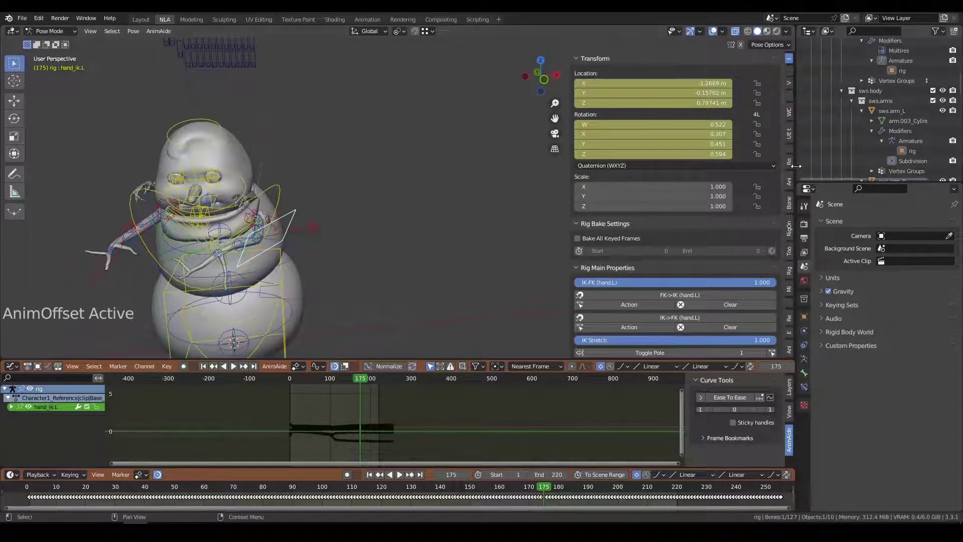
In the Rokoko Retargeting settings, set Use Pose to Current.
{"action": "left_click", "coordinate": [789, 163]}
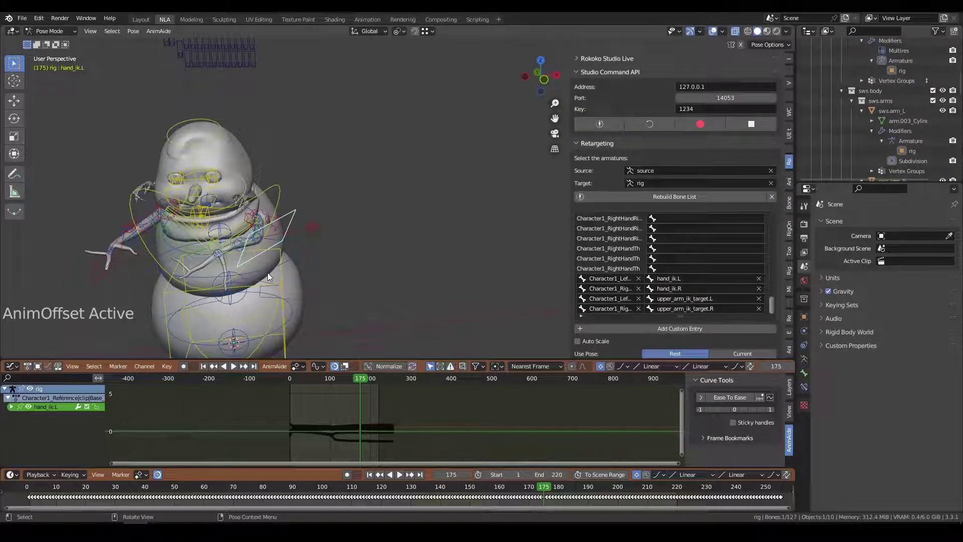
{"action": "scroll", "coordinate": [267, 272], "scroll_direction": "down", "scroll_amount": 2}
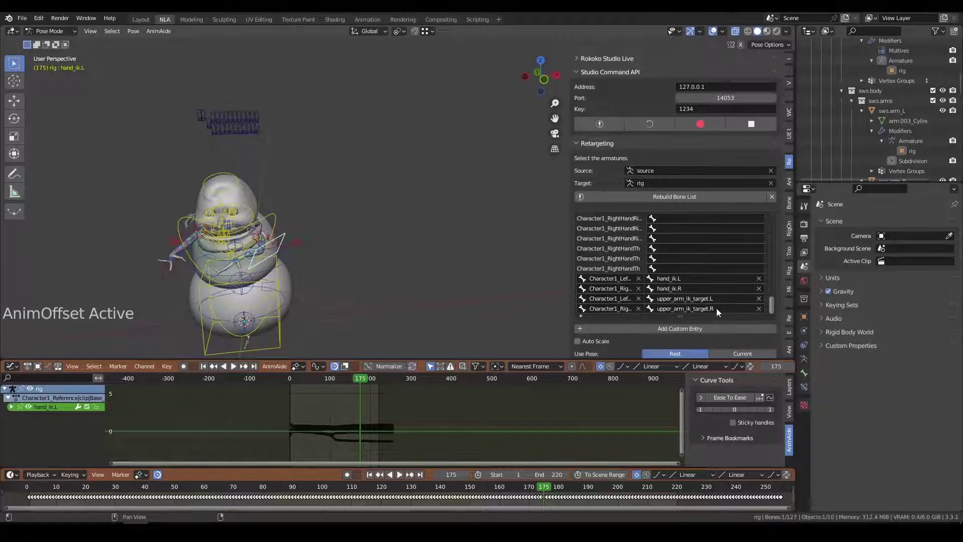
{"action": "scroll", "coordinate": [643, 344], "scroll_direction": "down", "scroll_amount": 5}
{"action": "left_click", "coordinate": [733, 233]}
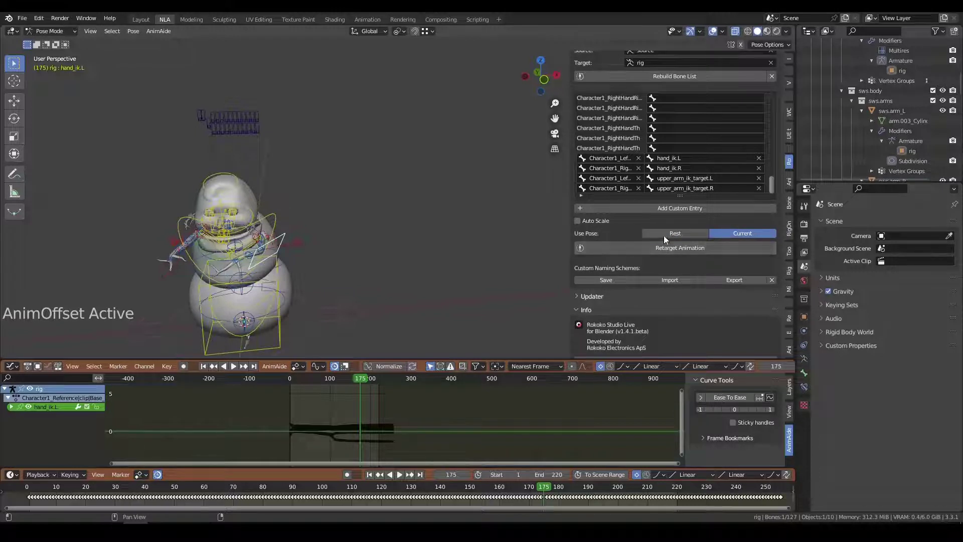
Jump to frame 1, play and scrub the animation, and toggle Edit Mode and back to Pose Mode.
{"action": "left_click", "coordinate": [370, 475]}
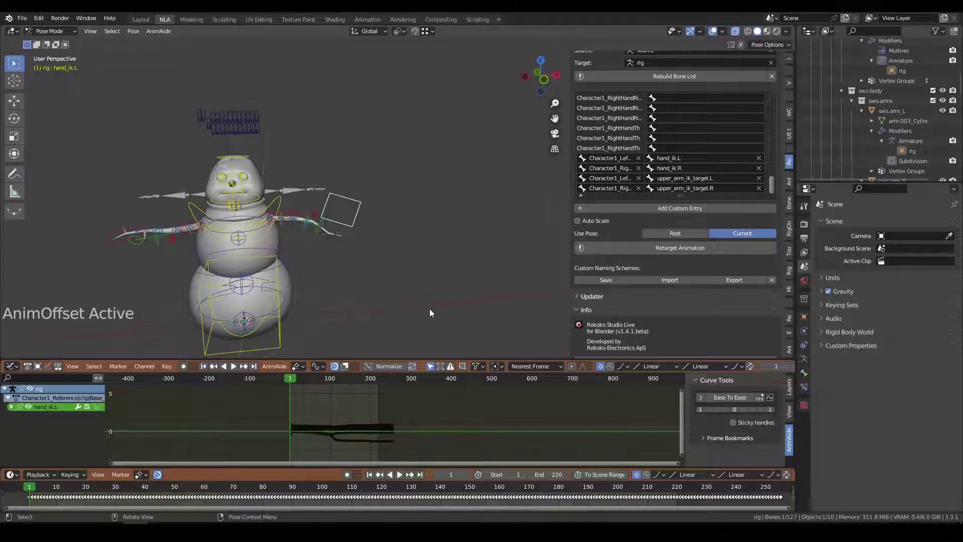
{"action": "left_click_drag", "start_coordinate": [351, 379], "coordinate": [323, 378]}
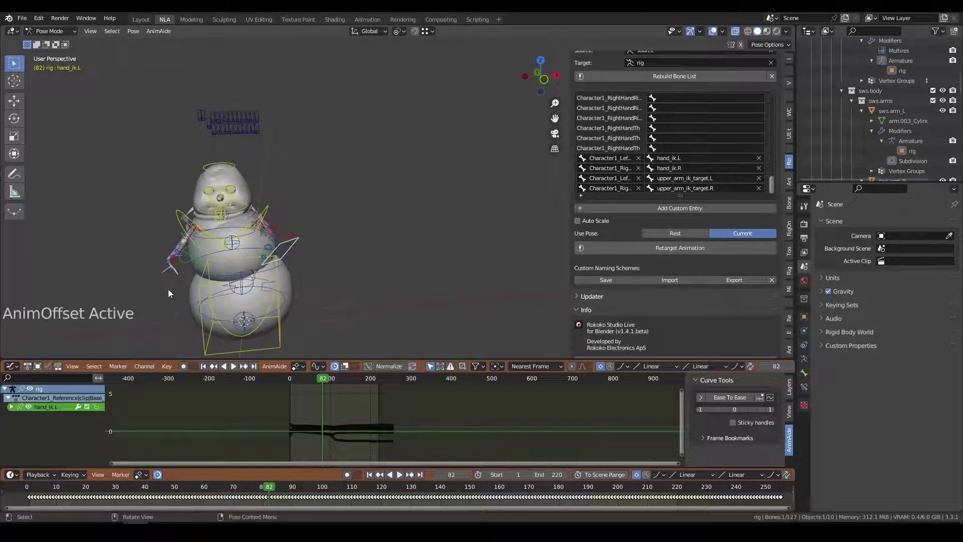
{"action": "key", "text": "space"}
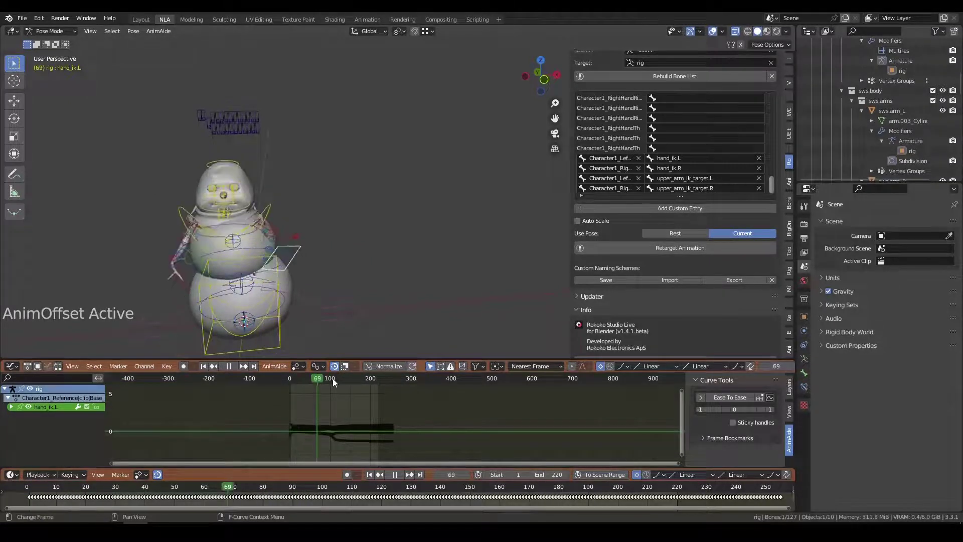
{"action": "left_click_drag", "start_coordinate": [333, 378], "coordinate": [284, 378]}
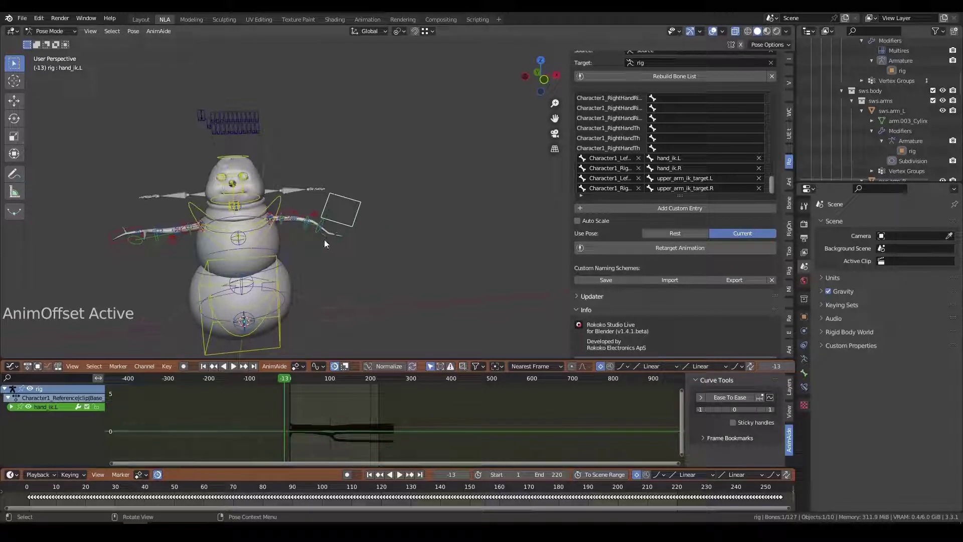
{"action": "key", "text": "Tab"}
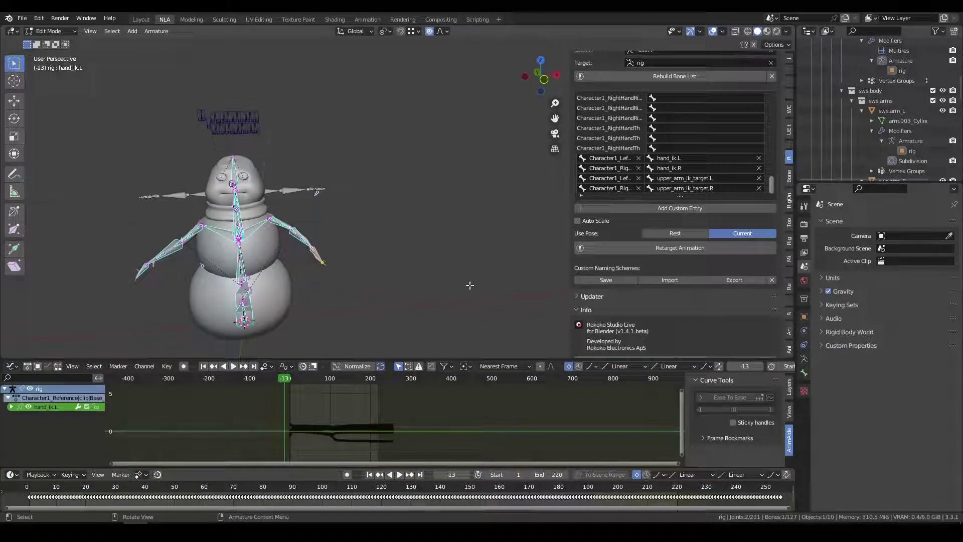
{"action": "key", "text": "Tab"}
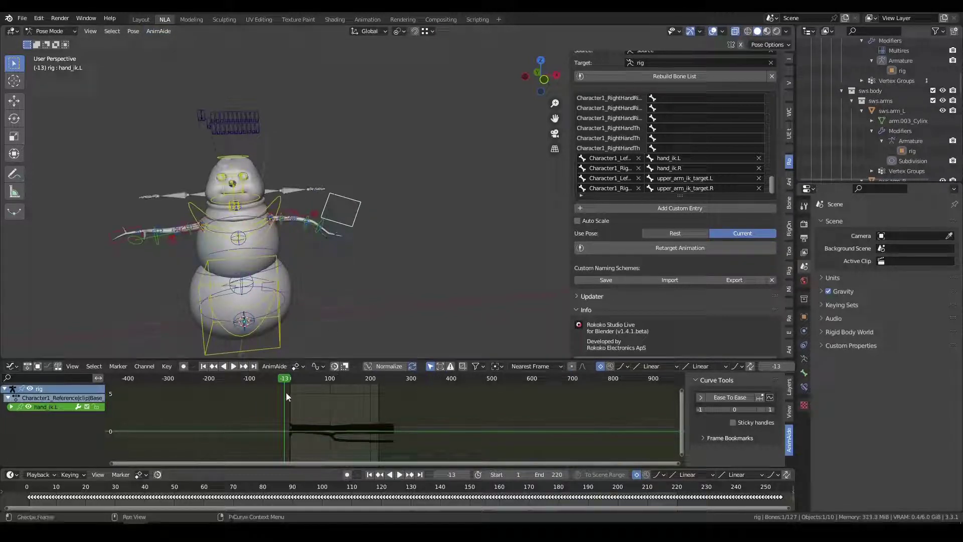
{"action": "left_click_drag", "start_coordinate": [286, 383], "coordinate": [333, 378]}
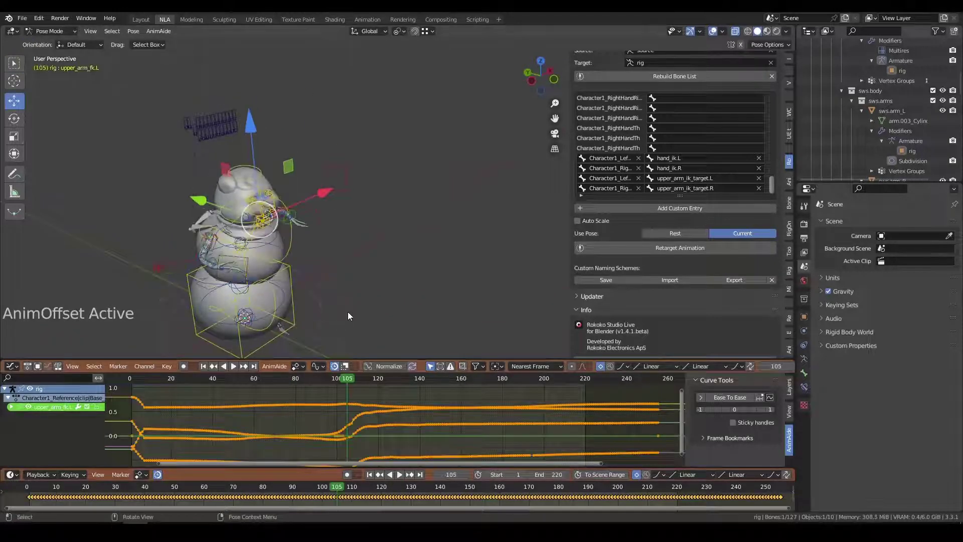